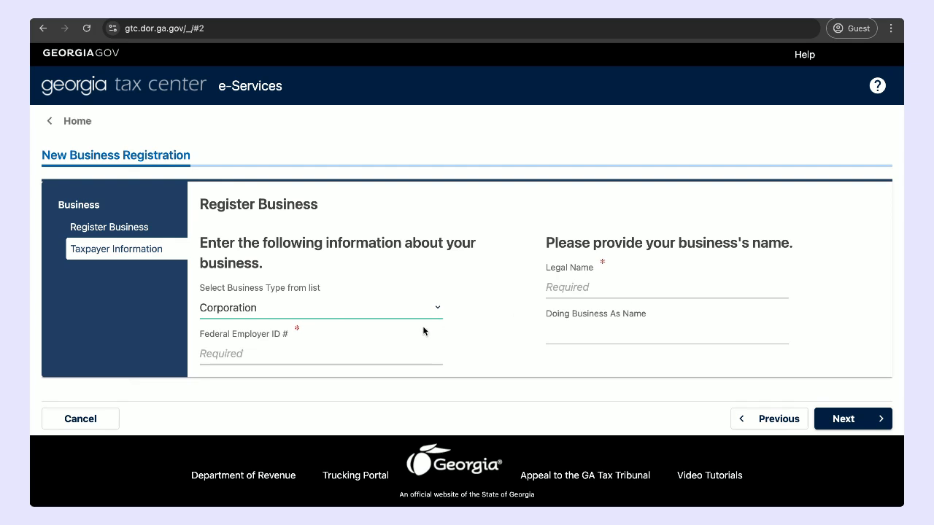
Step: Enter the corporation's Federal Employer ID number on the business registration form
left_click(367, 352)
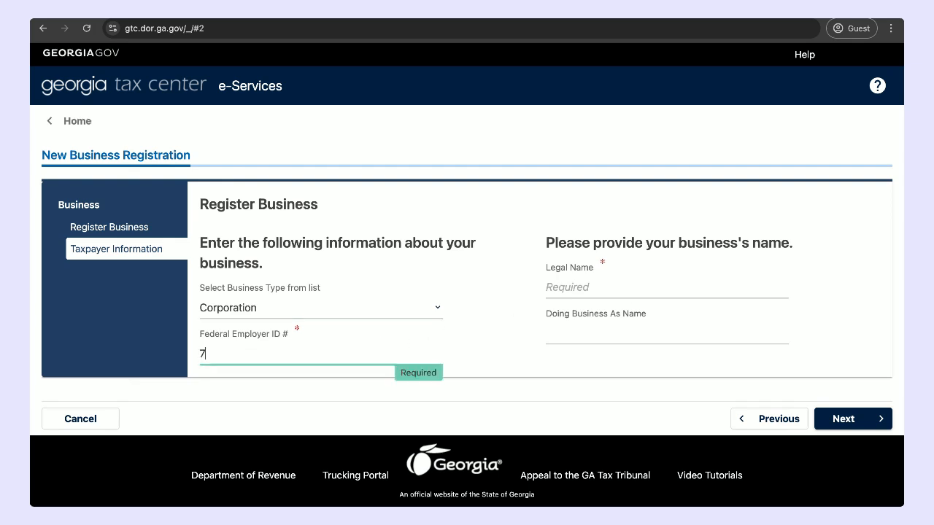
Step: Enter the business's legal name, leave the Doing Business As name blank, and try to submit the taxpayer information
left_click(592, 289)
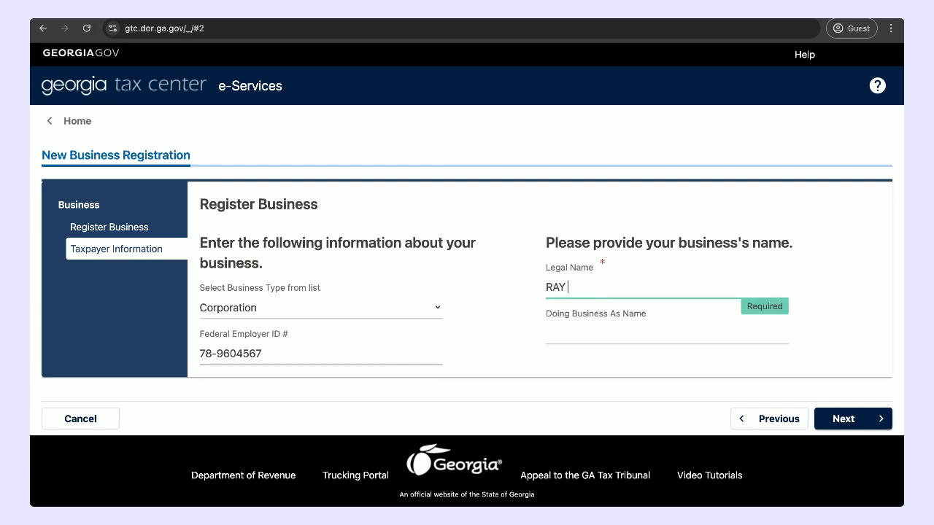
left_click(588, 336)
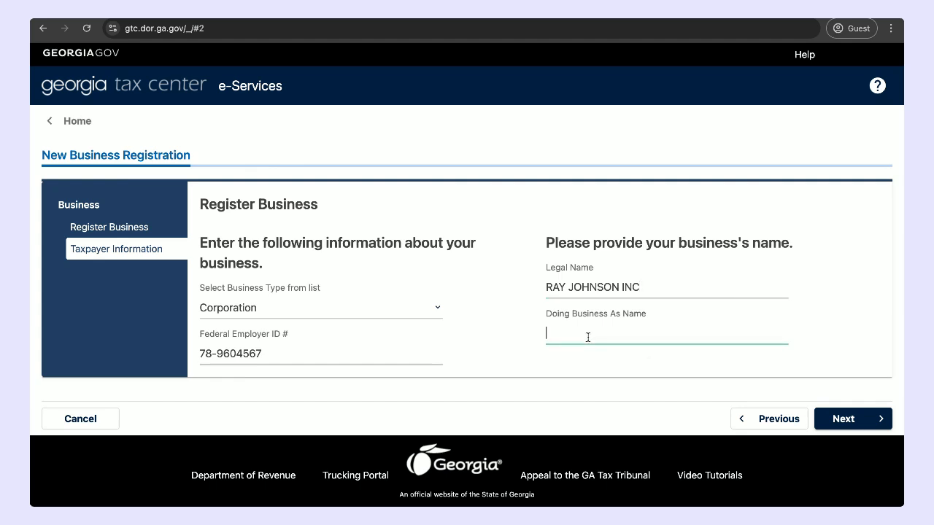
left_click(692, 385)
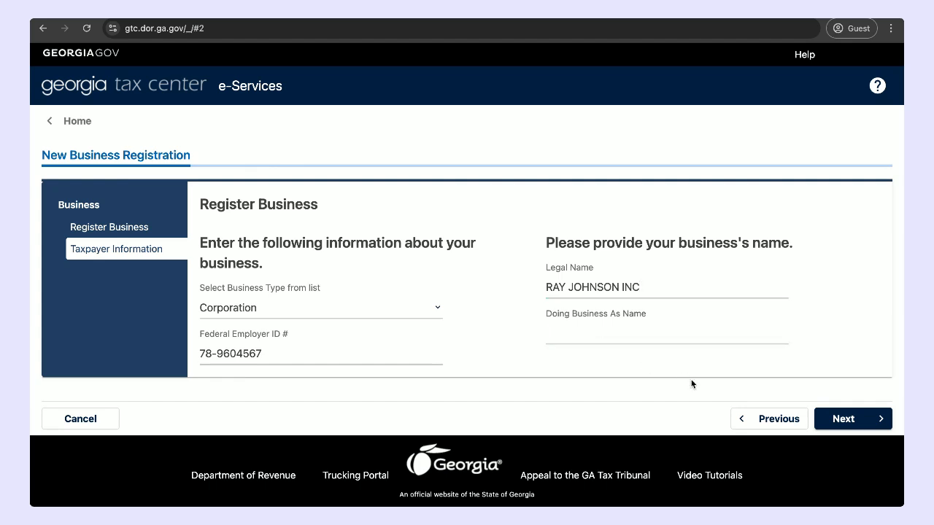
left_click(843, 420)
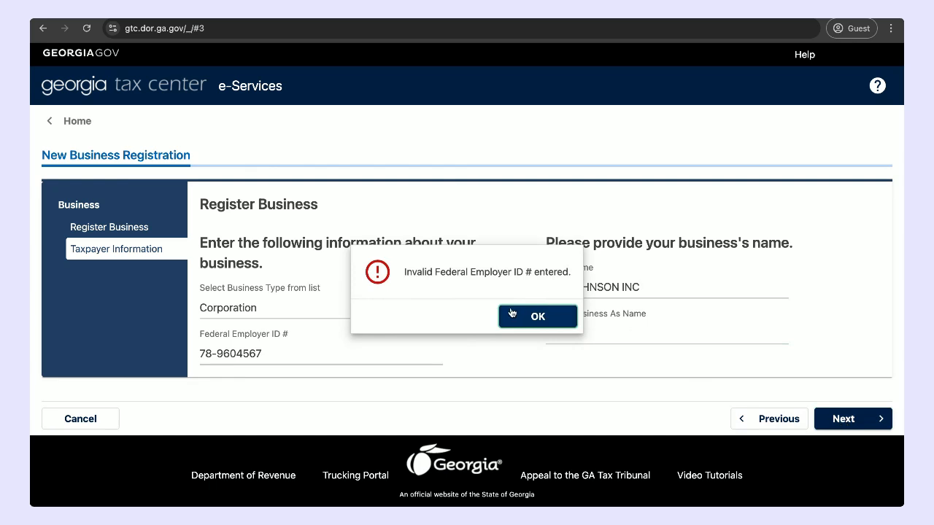
left_click(523, 317)
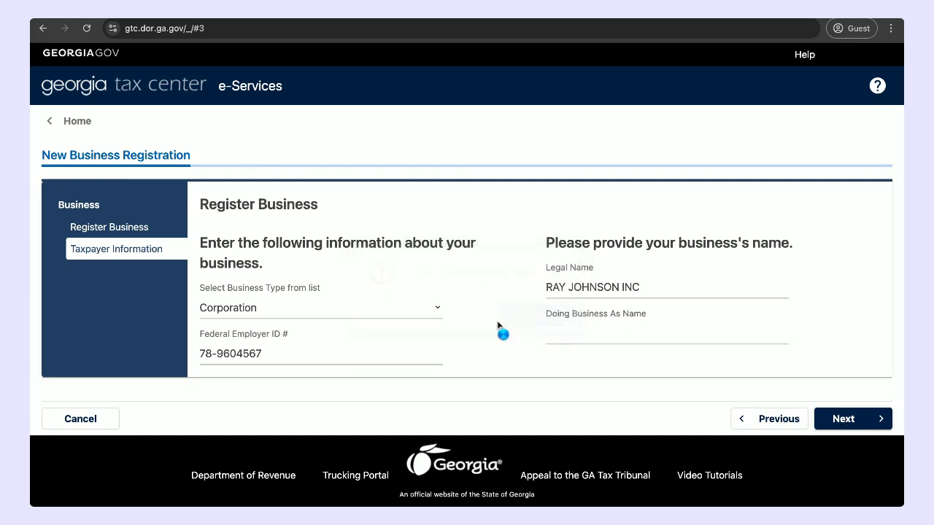
Step: Replace the Federal Employer ID with another number and continue to the business address page
left_click(283, 353)
key("BackSpace")
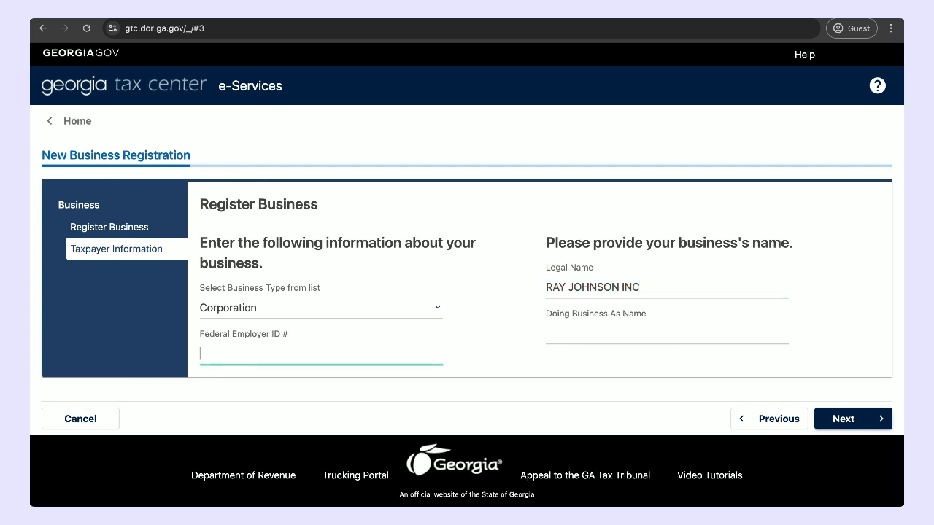
left_click(850, 420)
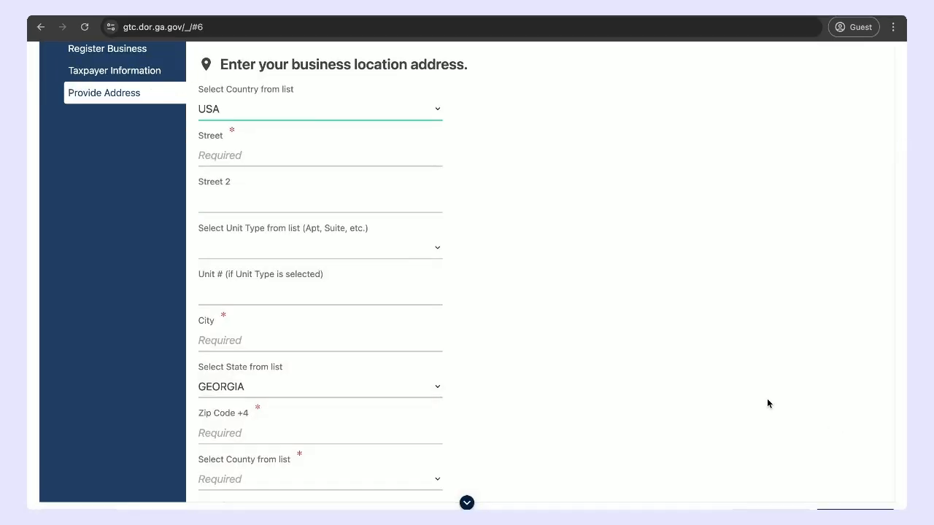
Step: Fill in the street and city of the business location address
scroll(729, 389, "up", 1)
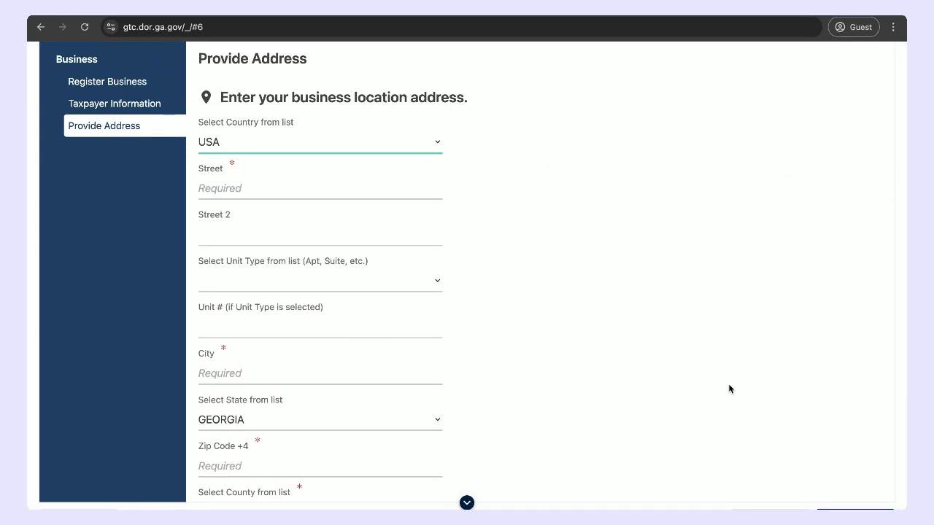
scroll(415, 421, "down", 5)
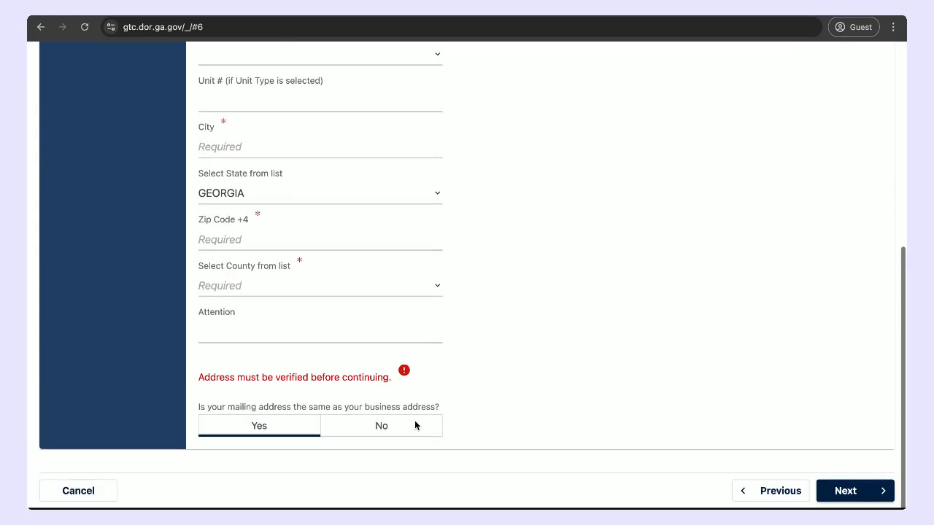
scroll(414, 425, "up", 5)
left_click(351, 285)
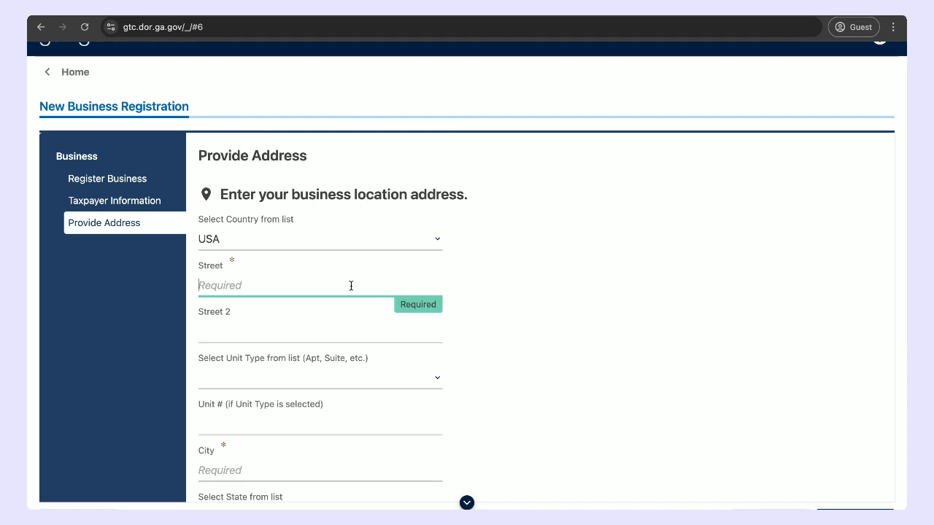
type("123 MAIN STREET")
scroll(332, 313, "down", 2)
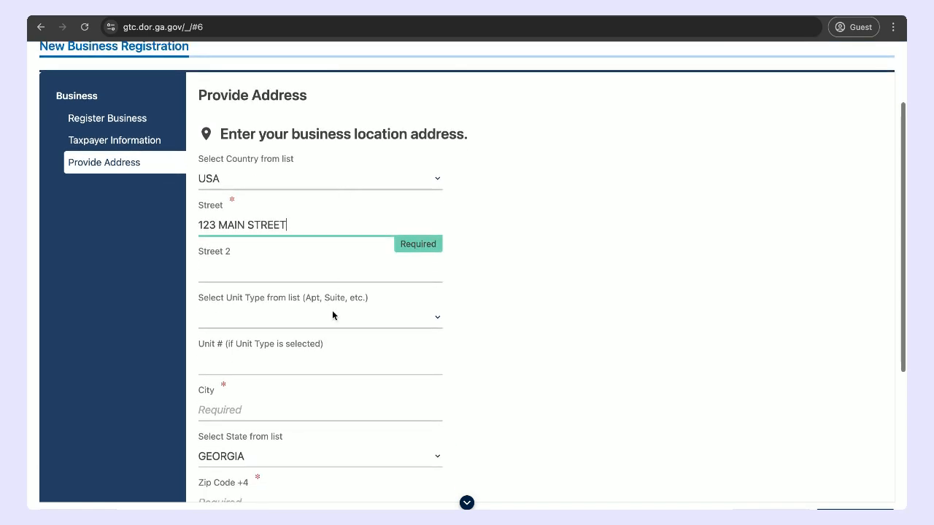
left_click(281, 332)
type("M")
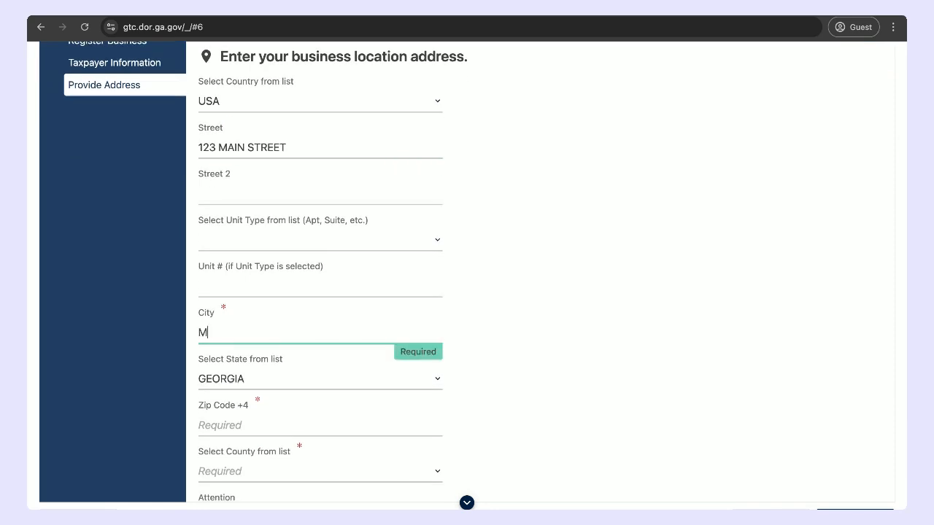
type("ILPITAS")
Step: Enter the business location's Zip Code +4
scroll(259, 198, "down", 1)
scroll(259, 197, "down", 1)
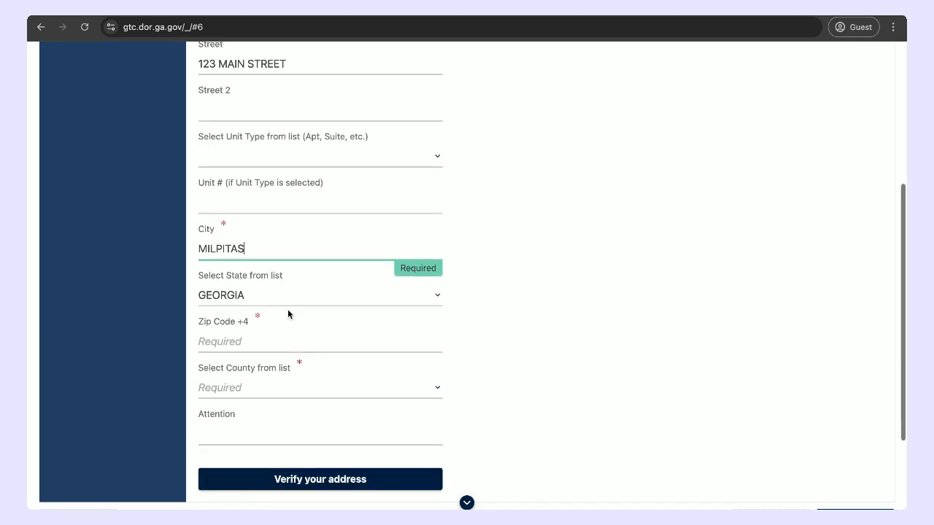
left_click(282, 341)
type("9")
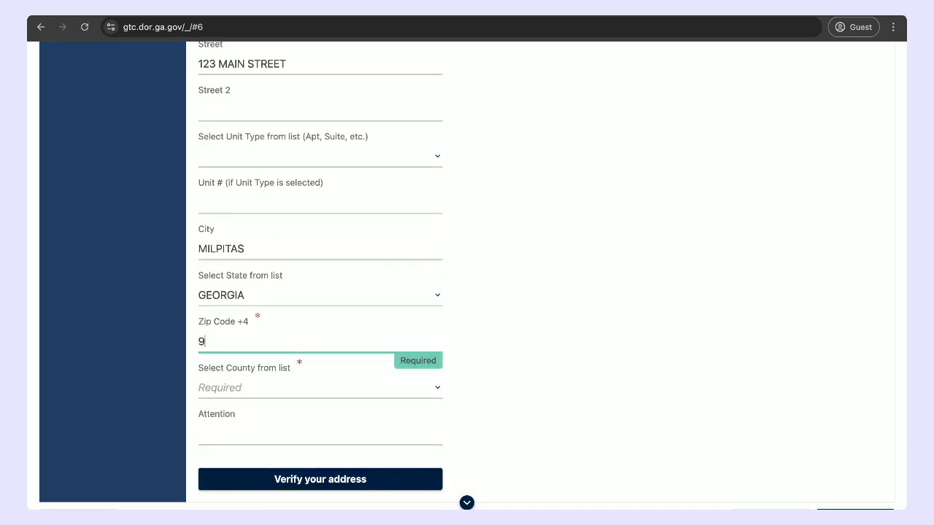
type("3503")
scroll(281, 341, "down", 1)
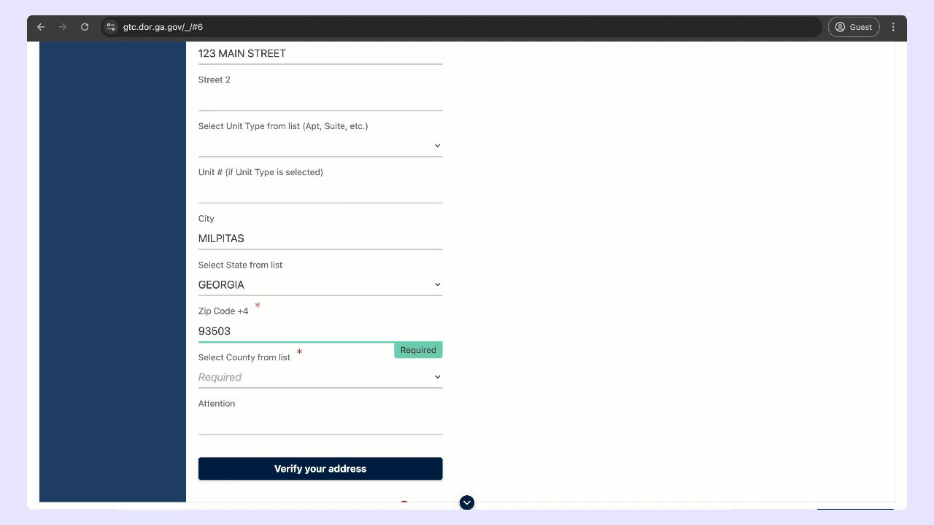
type("-0000")
Step: Choose CHARLTON as the county of the business location
left_click(269, 379)
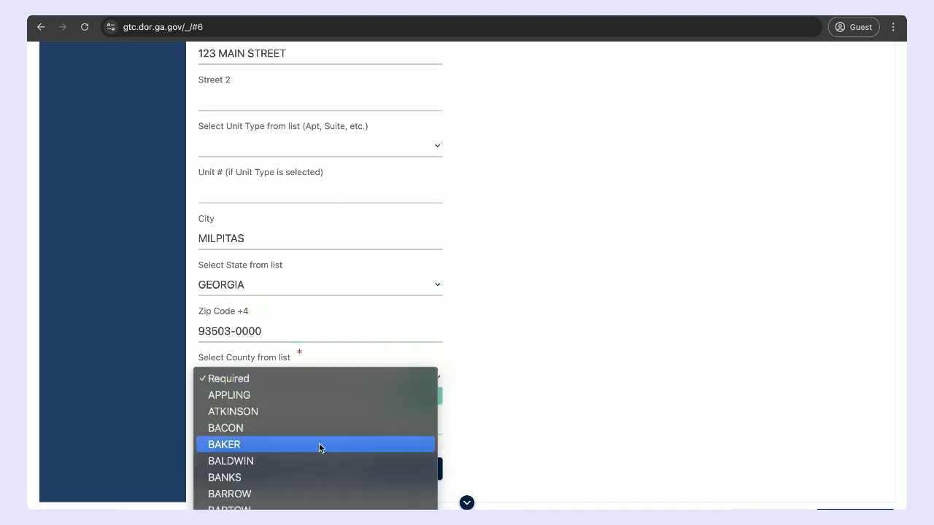
scroll(296, 458, "down", 3)
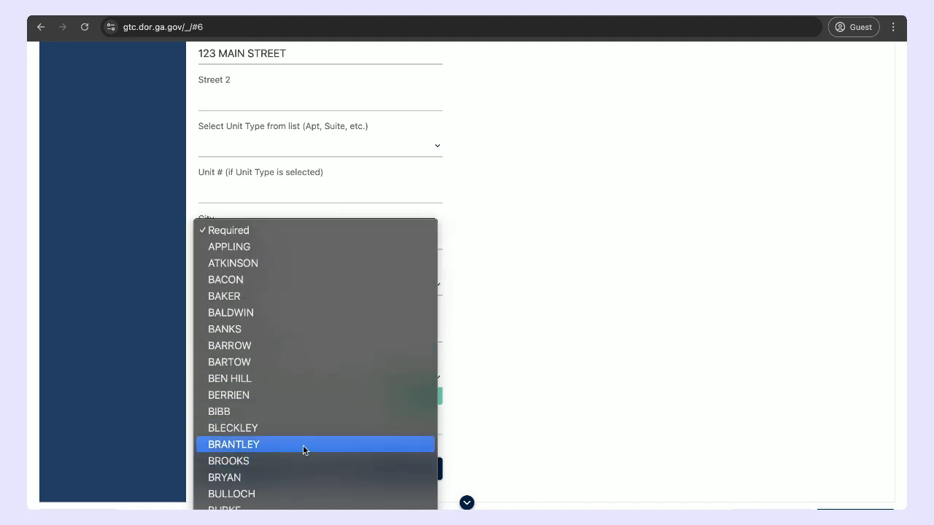
scroll(343, 443, "down", 5)
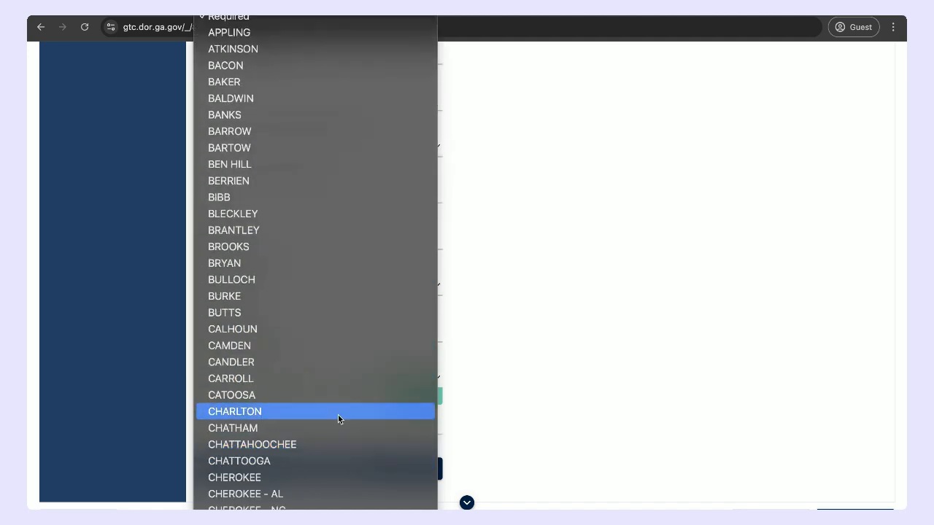
left_click(338, 413)
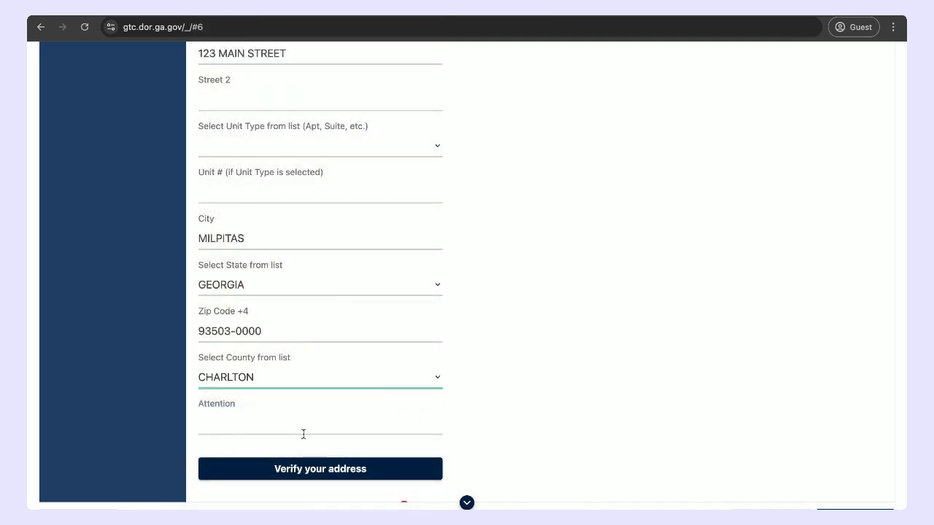
Step: Run the address verification, accept and save the unverified address as entered, and proceed with the mailing address the same as the business address
left_click(326, 473)
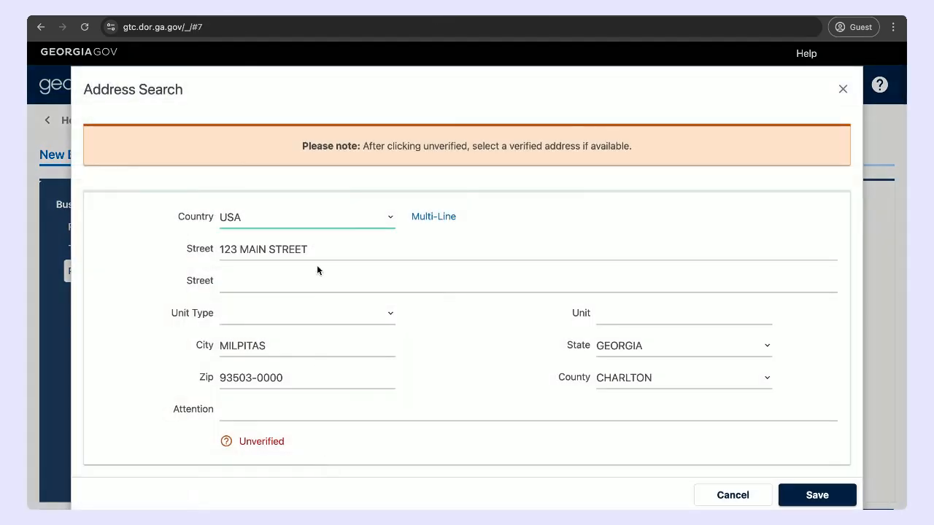
left_click(264, 443)
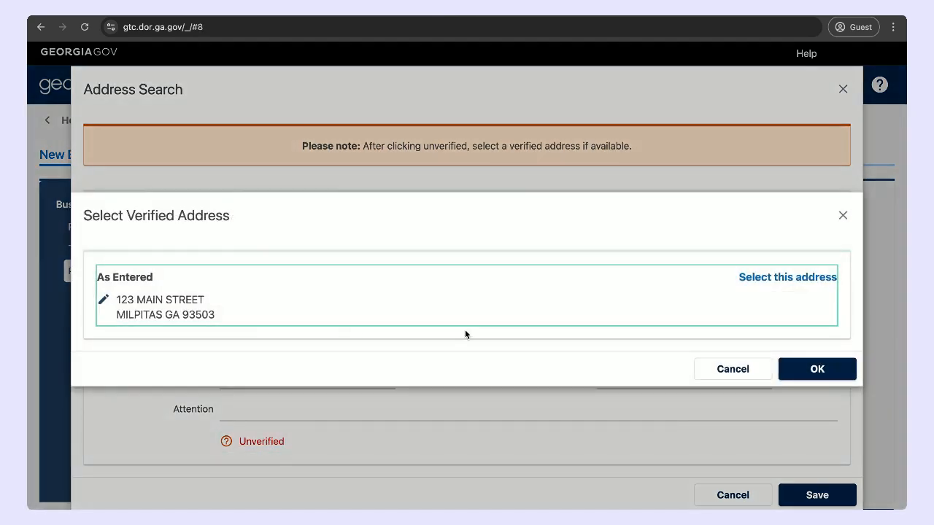
left_click(772, 281)
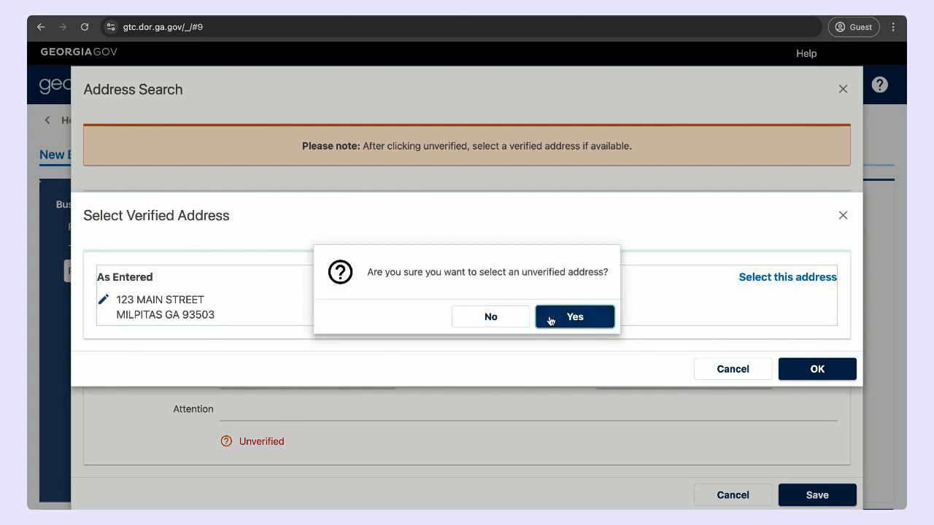
left_click(572, 318)
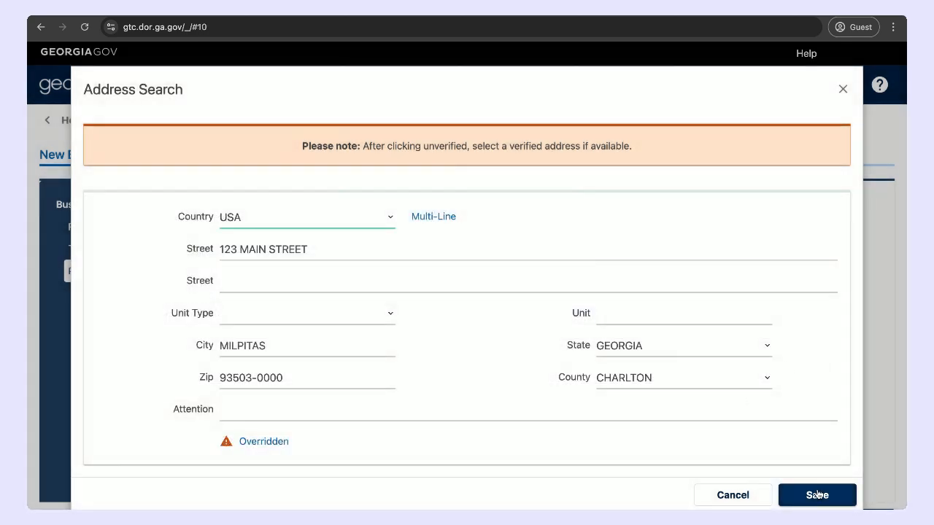
left_click(817, 494)
scroll(774, 407, "down", 5)
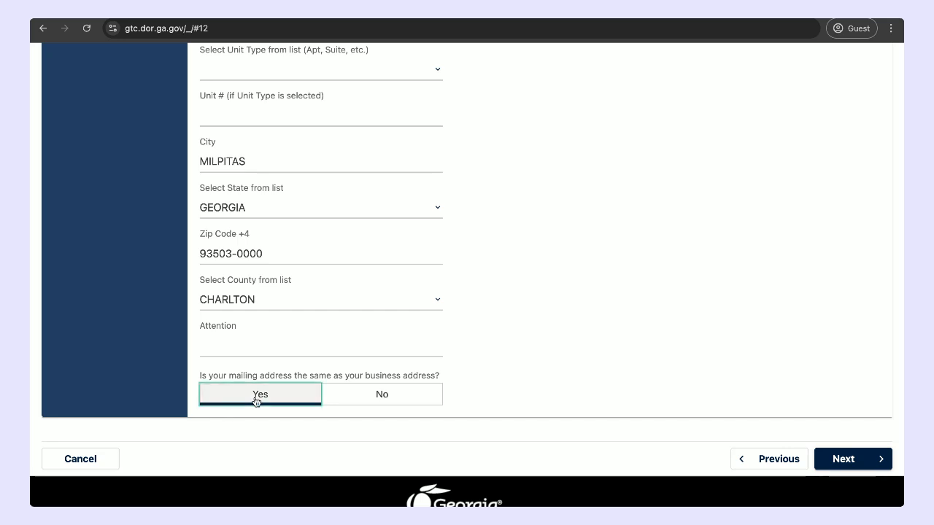
left_click(841, 461)
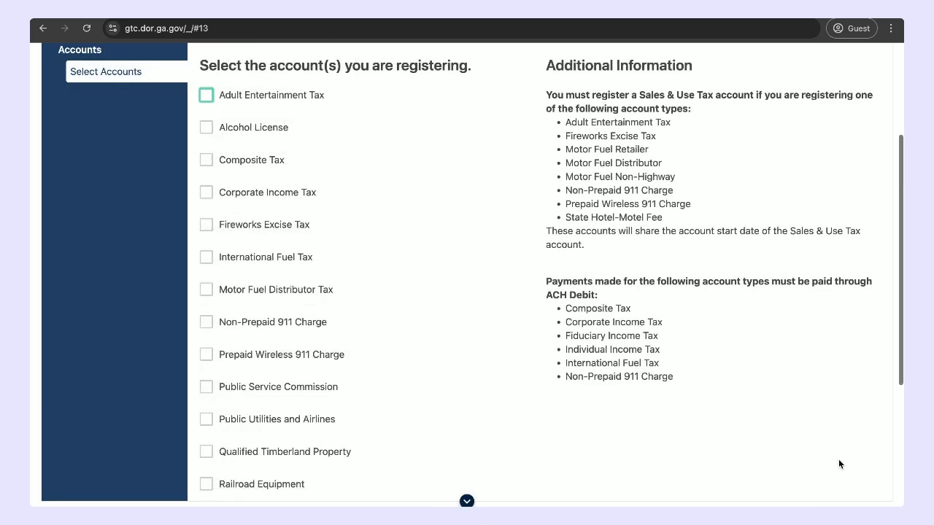
Step: Select only the Sales & Use Tax account for registration and continue to its details
scroll(737, 362, "up", 1)
scroll(736, 356, "up", 1)
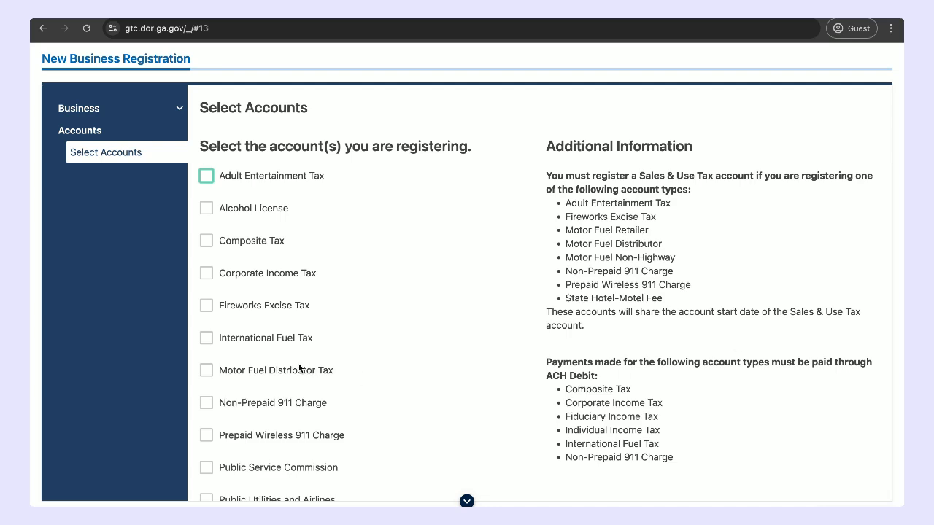
scroll(299, 369, "down", 3)
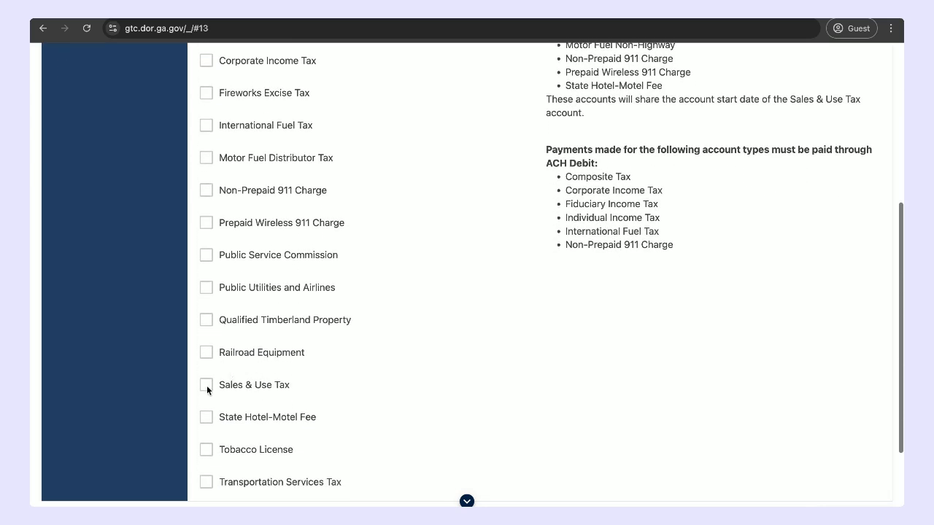
left_click(206, 385)
scroll(442, 373, "up", 3)
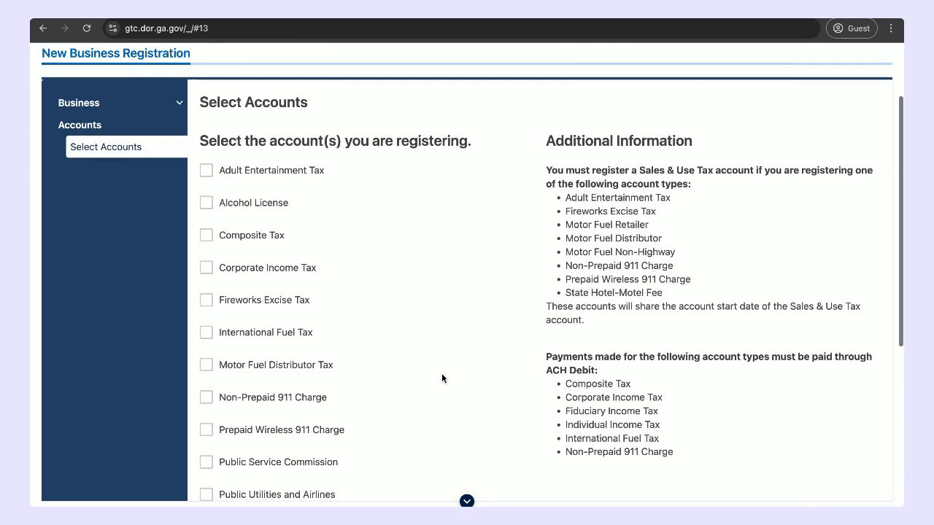
scroll(441, 373, "down", 3)
scroll(441, 378, "down", 2)
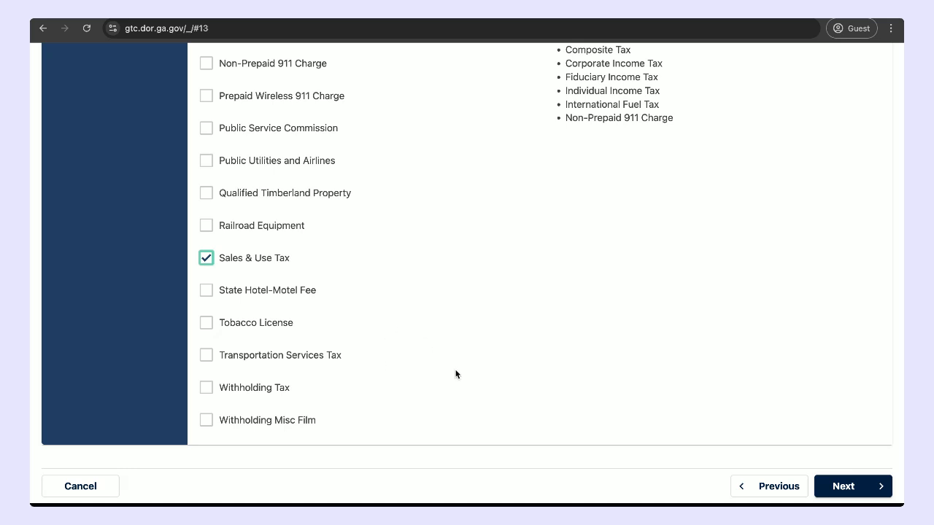
left_click(846, 489)
Step: Set the date of first Georgia sales to 01-Mar-2025
scroll(688, 291, "up", 2)
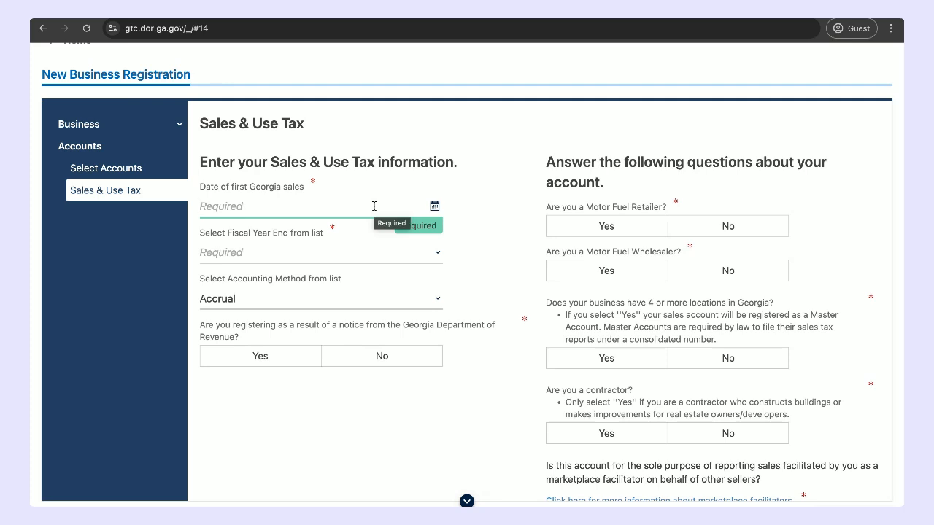
left_click(435, 208)
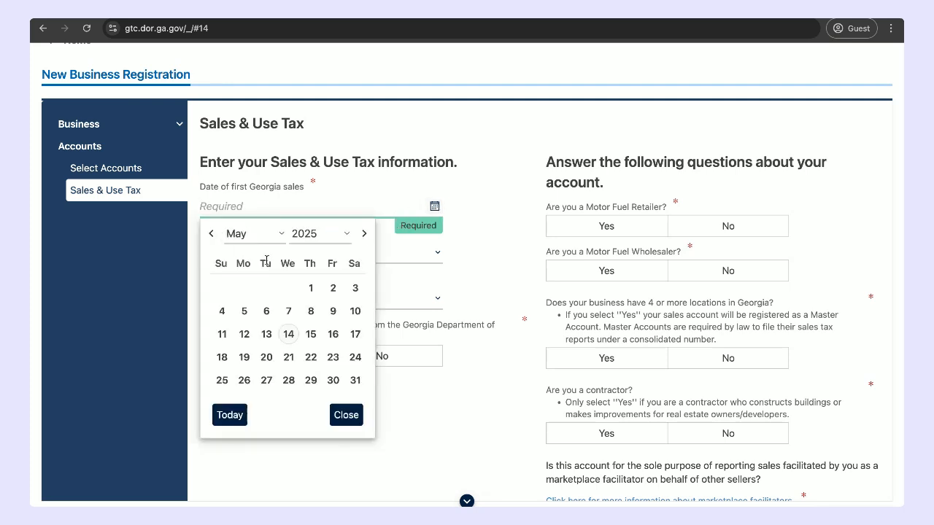
left_click(255, 233)
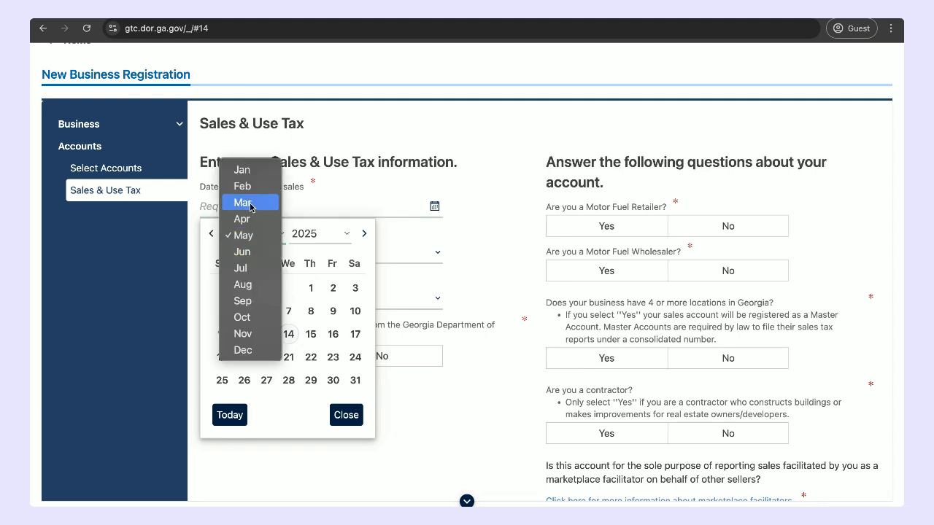
left_click(248, 201)
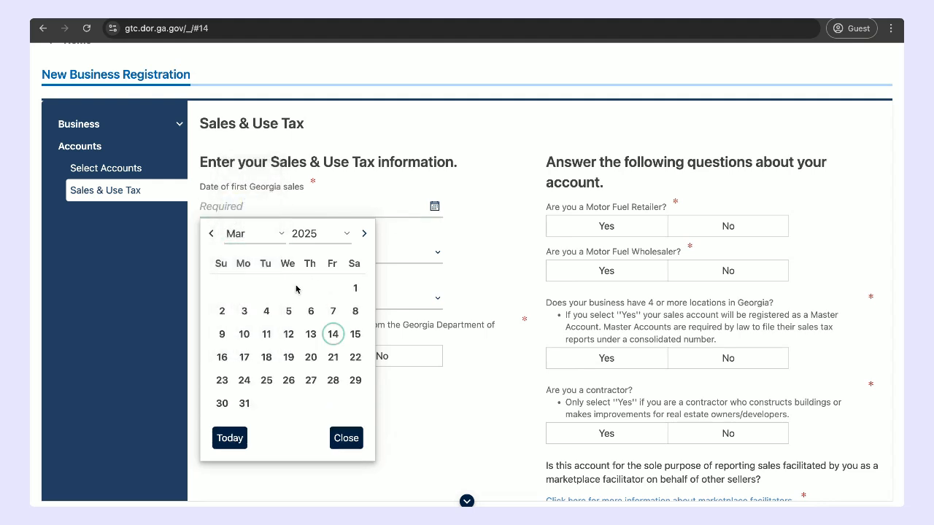
left_click(357, 293)
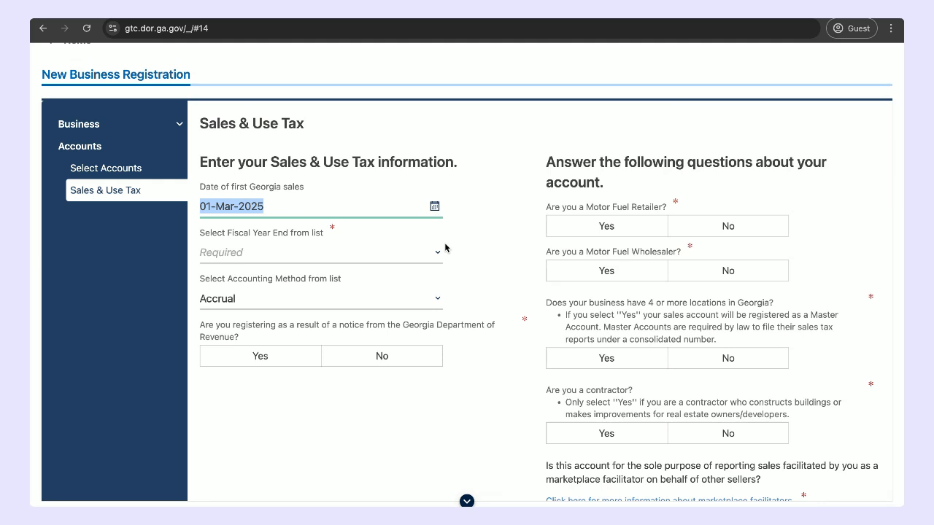
Step: Set the fiscal year end to 12. December and the accounting method to Accrual for the Sales & Use Tax account
left_click(397, 256)
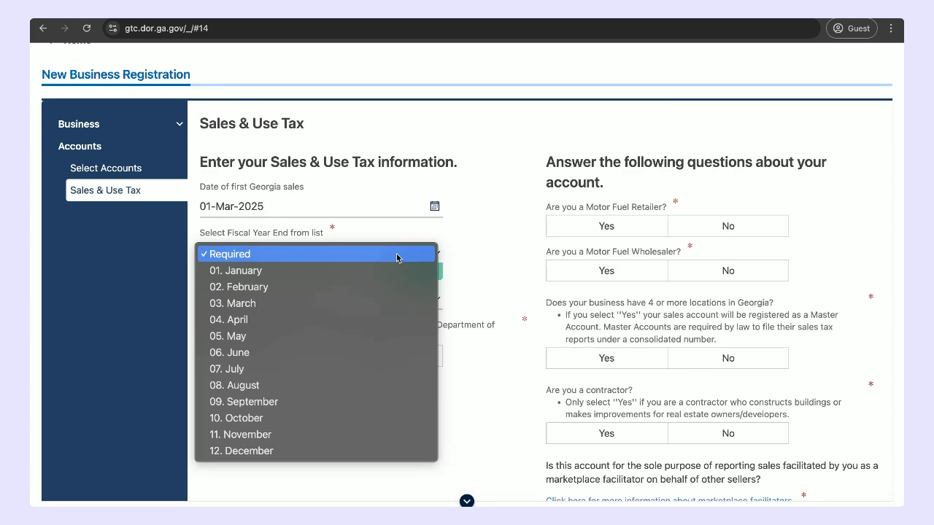
left_click(349, 452)
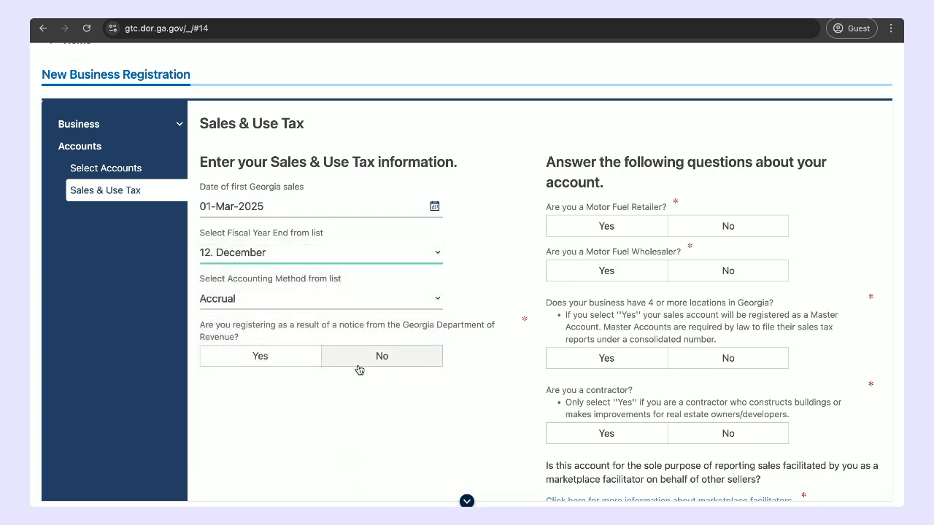
scroll(359, 370, "down", 1)
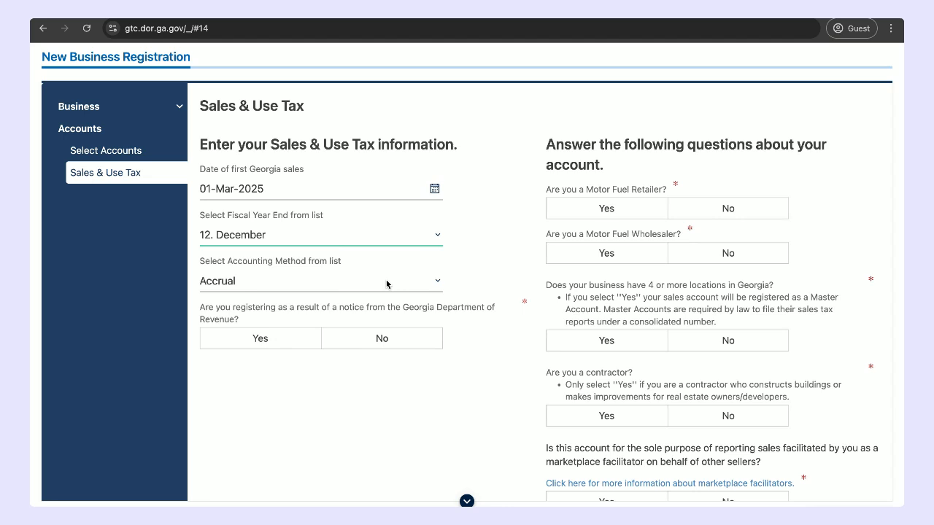
scroll(386, 285, "down", 1)
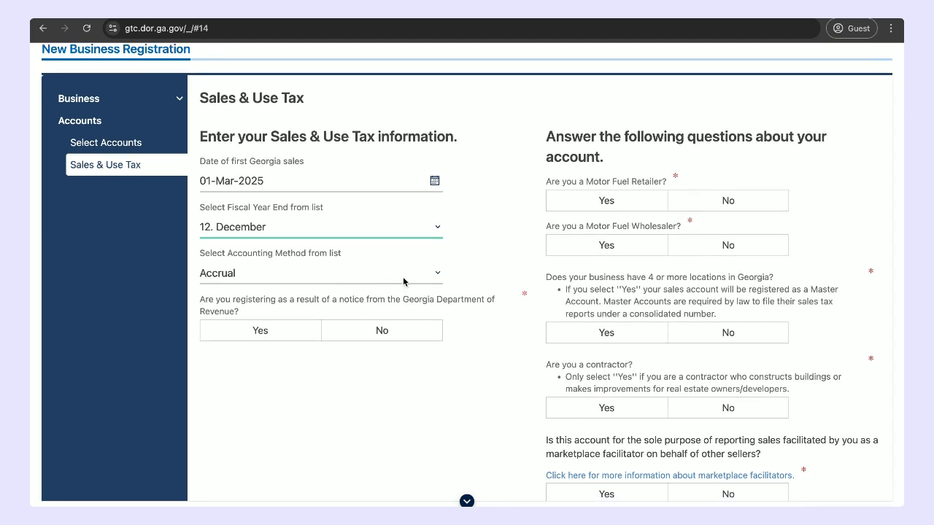
left_click(416, 275)
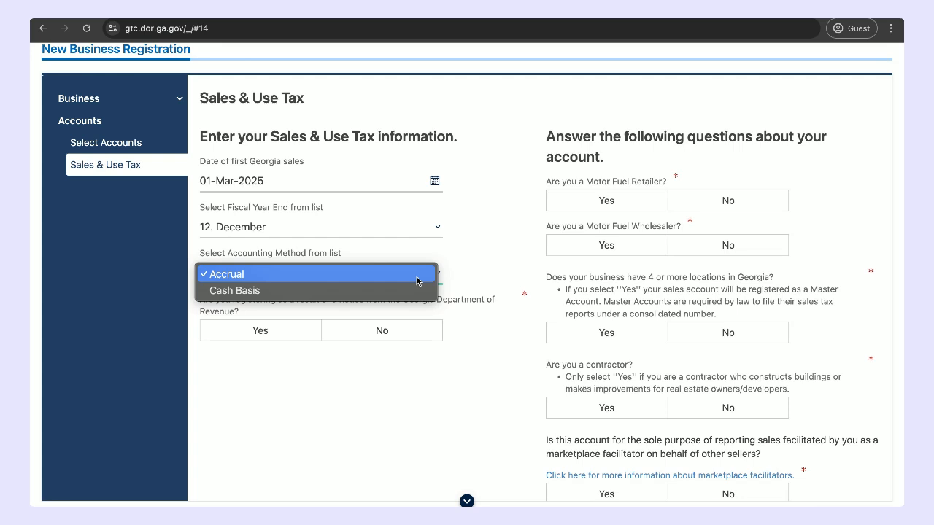
left_click(355, 275)
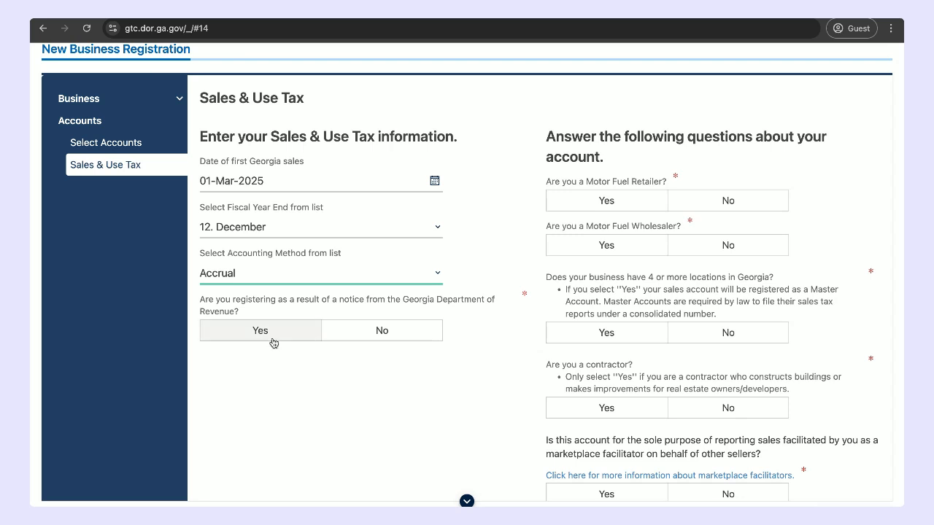
Step: Answer No to the Department of Revenue notice question and to both the Motor Fuel Retailer and Motor Fuel Wholesaler questions
left_click(399, 339)
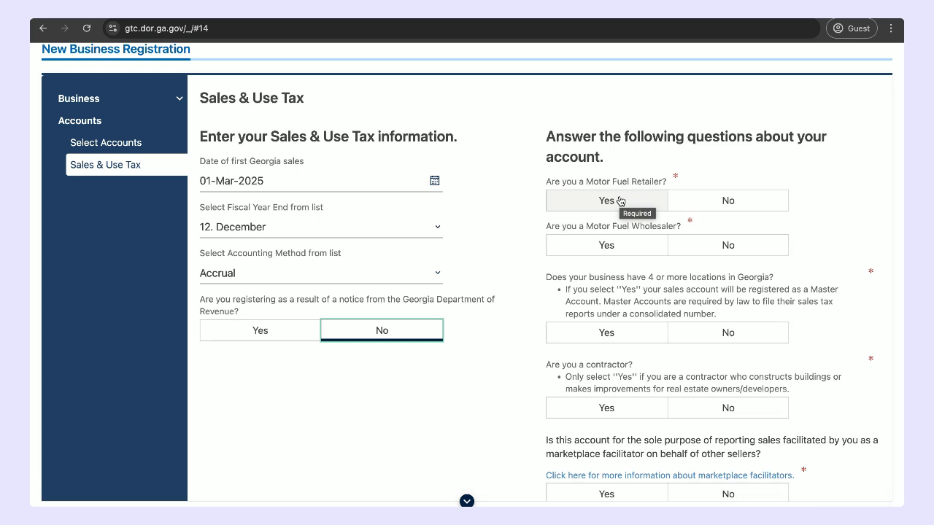
left_click(690, 202)
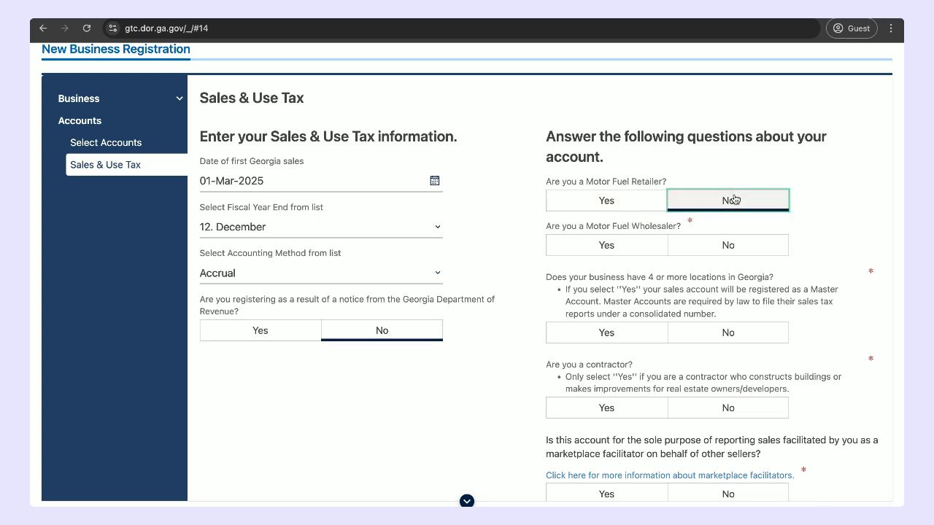
scroll(730, 198, "down", 1)
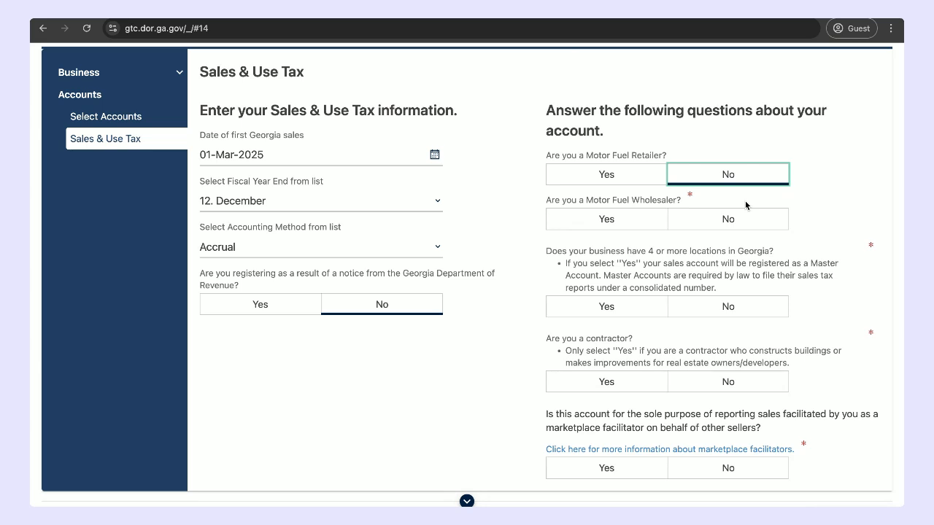
left_click(727, 218)
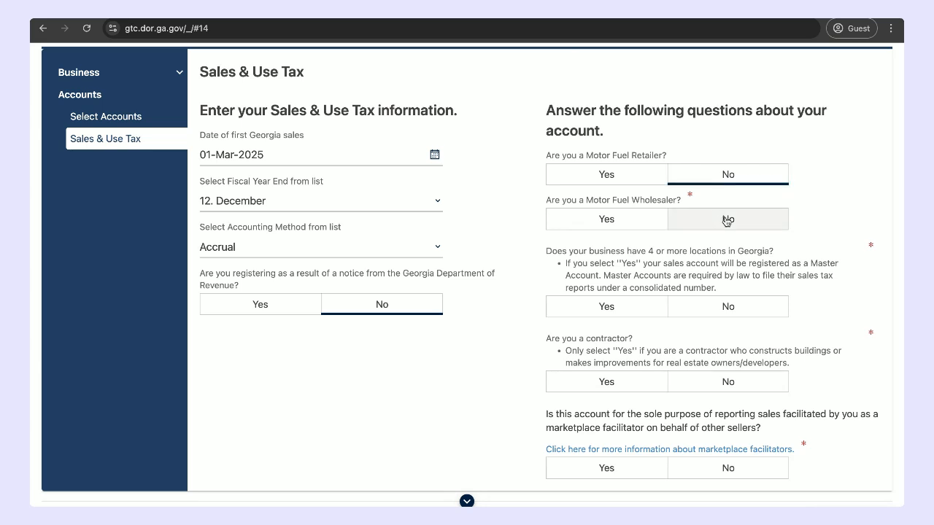
Step: Answer No to having 4 or more locations in Georgia and No to being a contractor
scroll(726, 219, "down", 1)
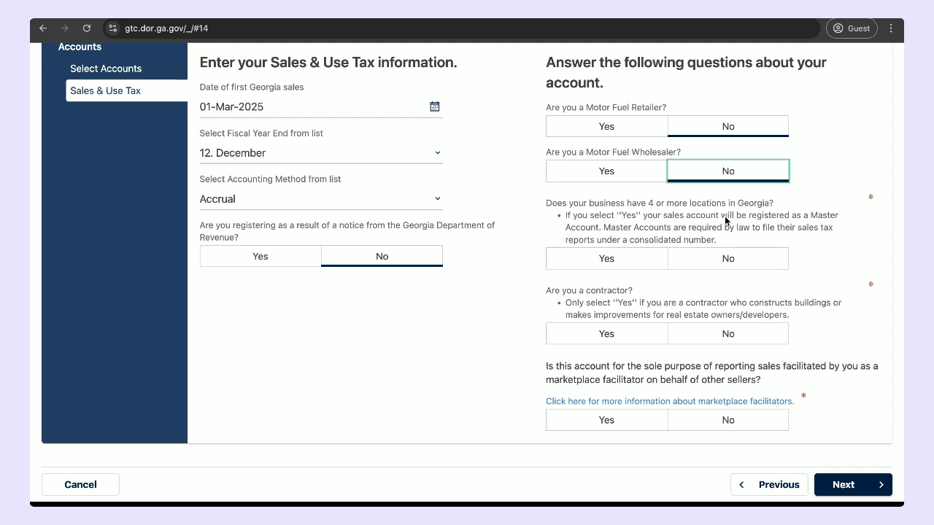
left_click(708, 263)
scroll(710, 305, "down", 1)
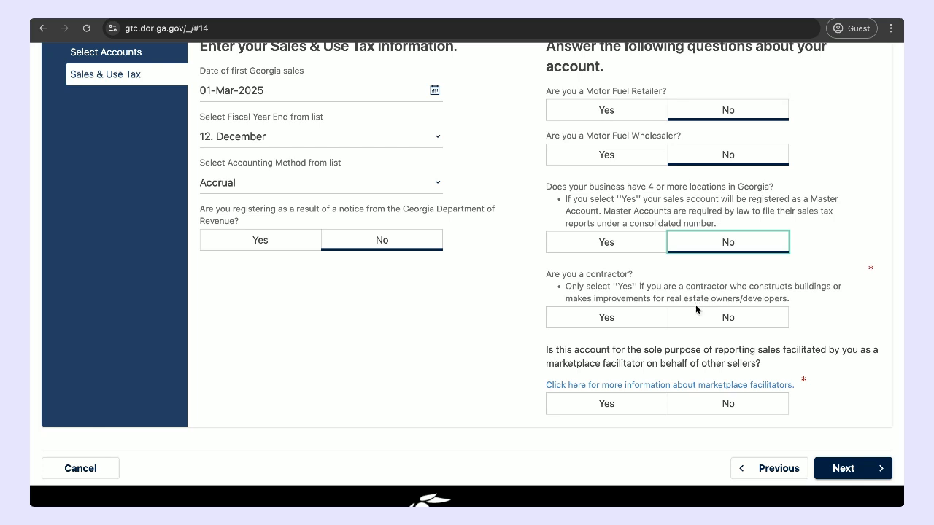
left_click(712, 323)
scroll(712, 384, "down", 1)
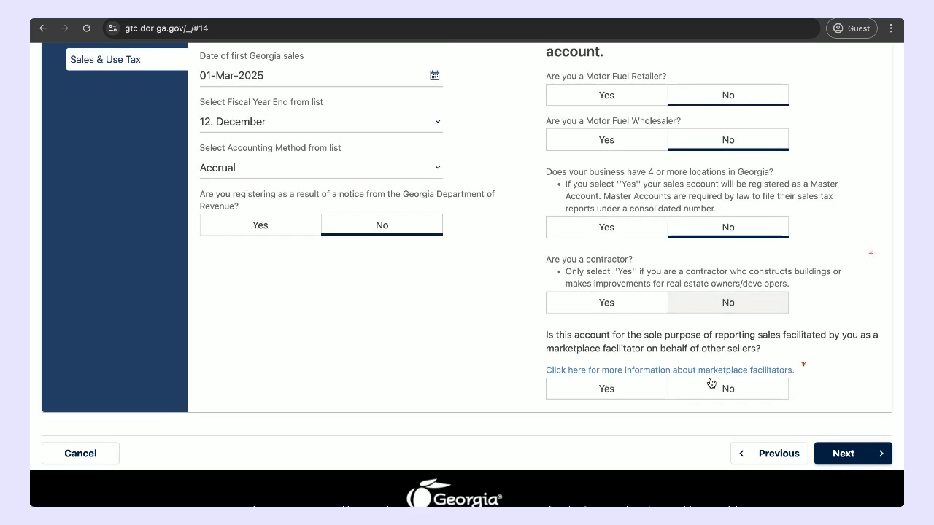
Step: Answer Yes to the account being solely for reporting marketplace-facilitated sales and continue to the additional information
left_click(640, 394)
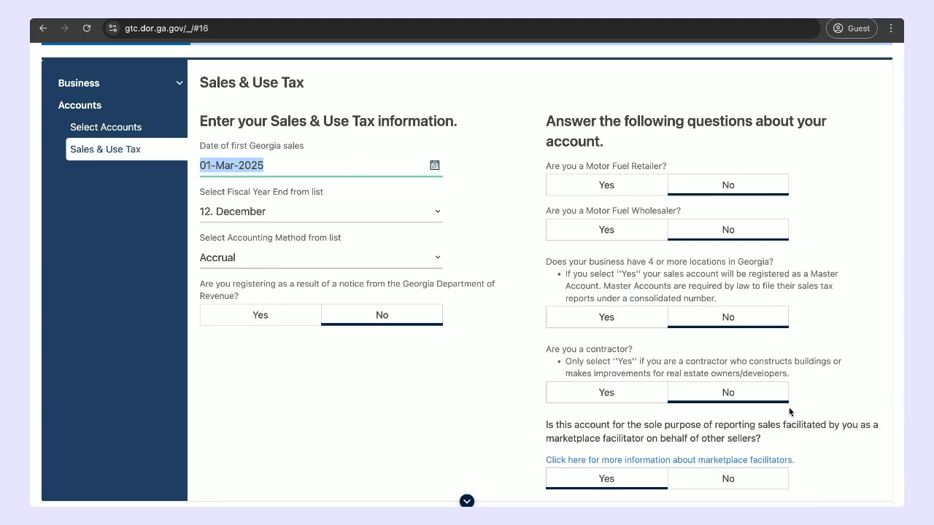
scroll(789, 412, "down", 1)
left_click(859, 502)
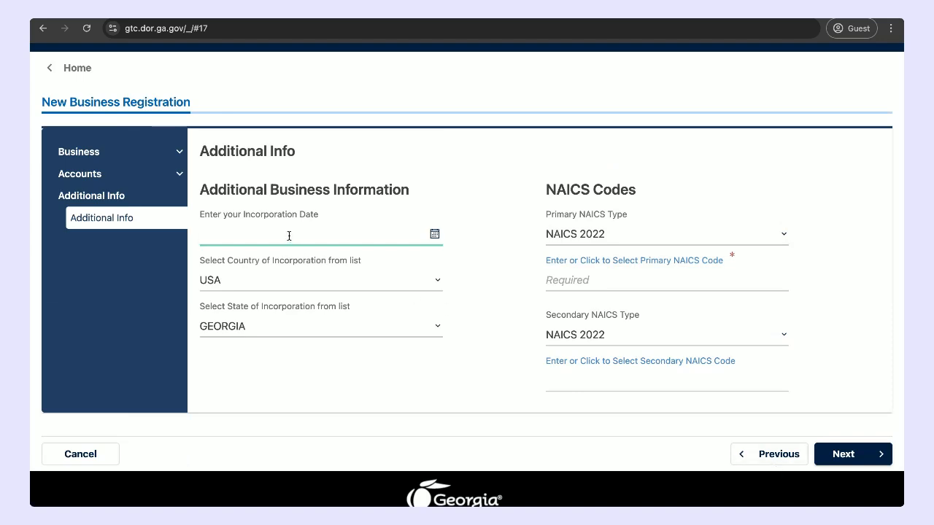
Step: Set the incorporation date to 08-May-2018
left_click(436, 235)
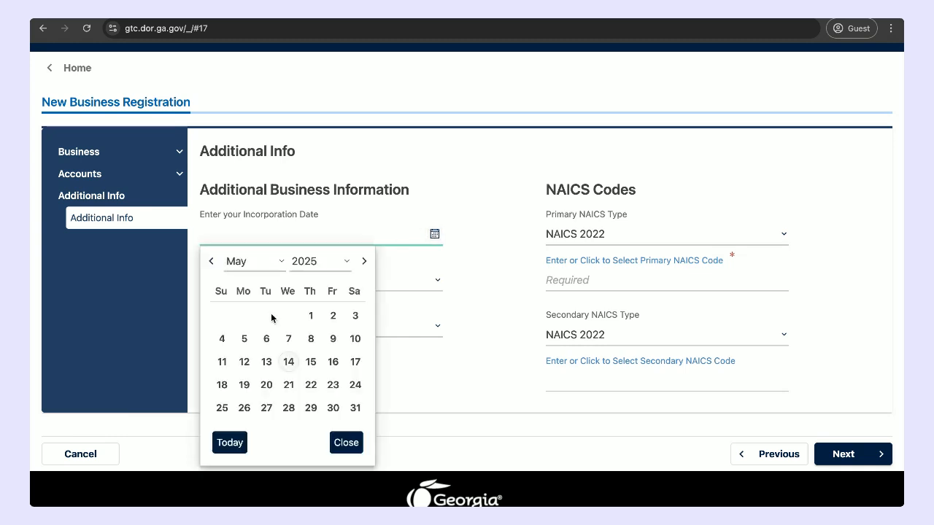
left_click(341, 265)
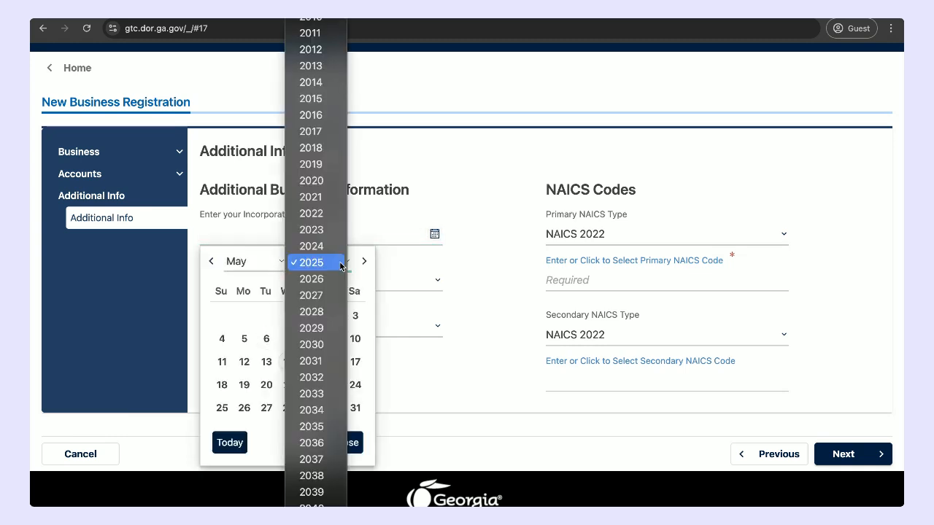
left_click(329, 147)
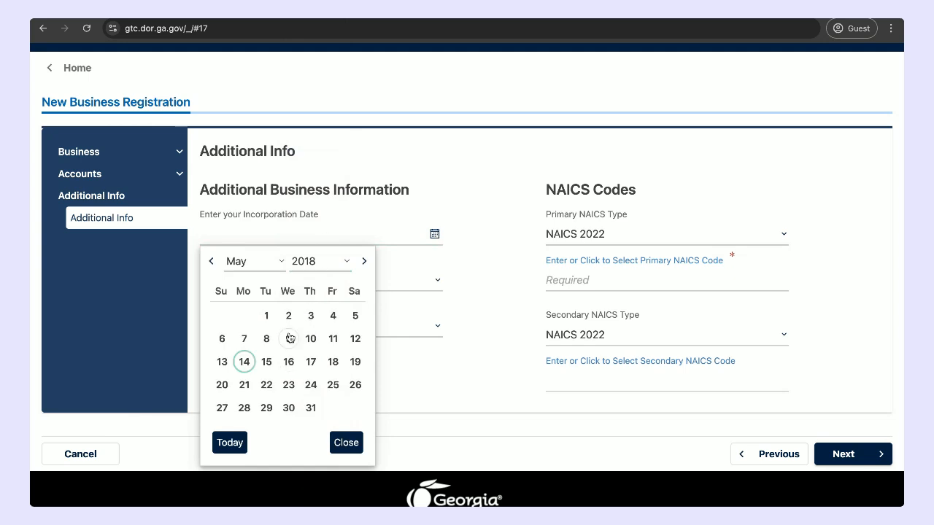
left_click(267, 339)
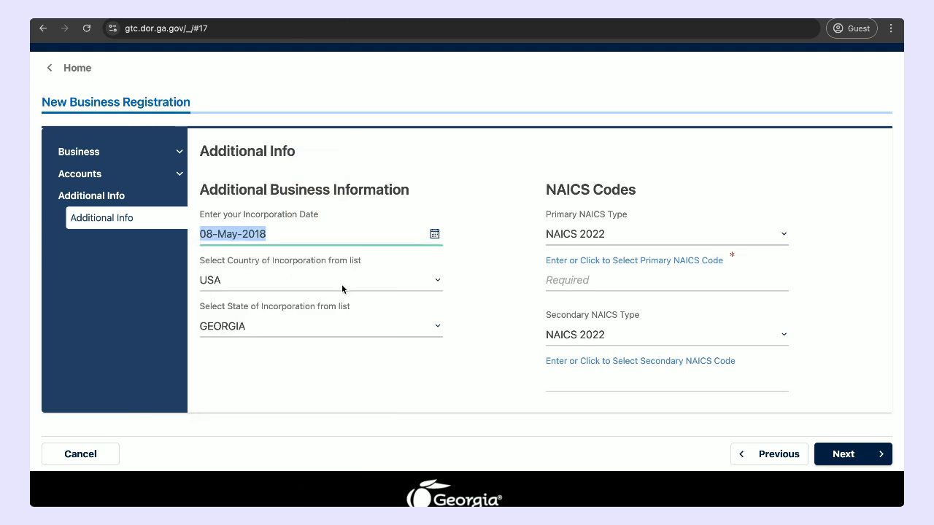
Step: Set the state of incorporation to DELAWARE
left_click(402, 330)
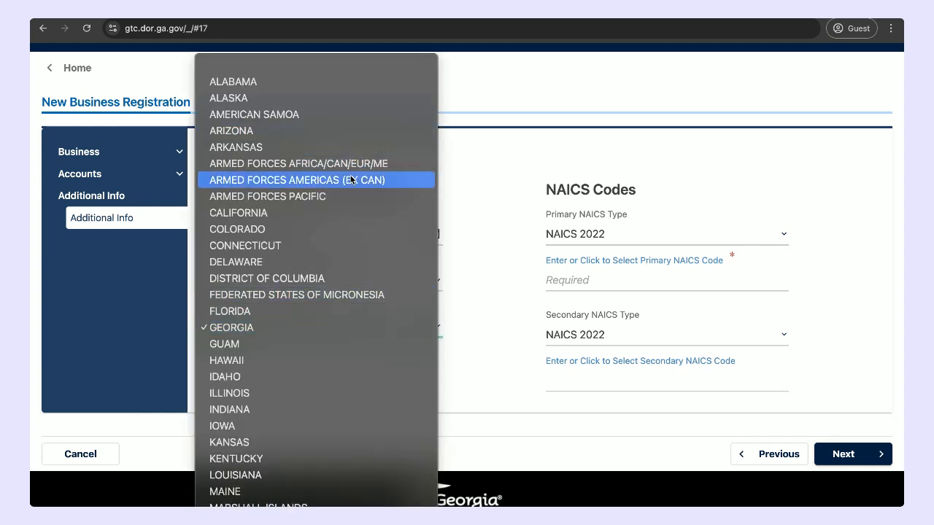
scroll(366, 271, "down", 1)
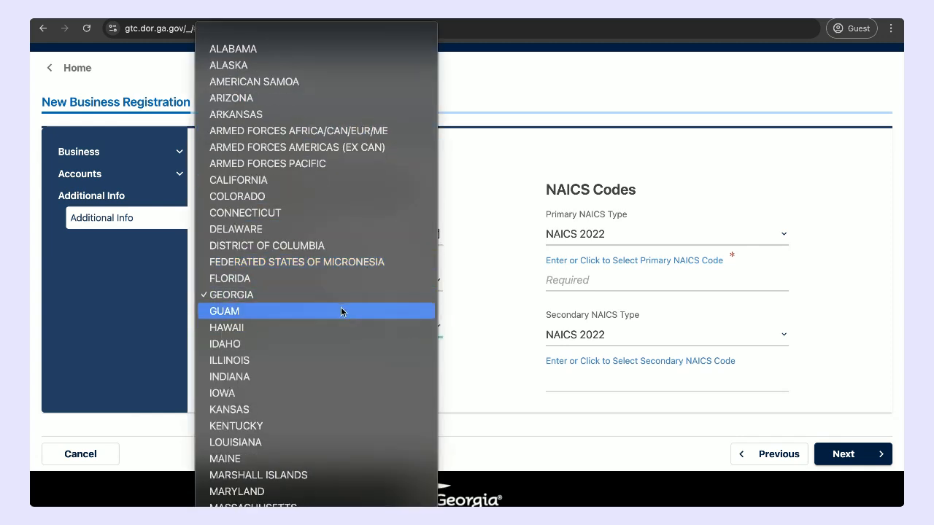
left_click(332, 229)
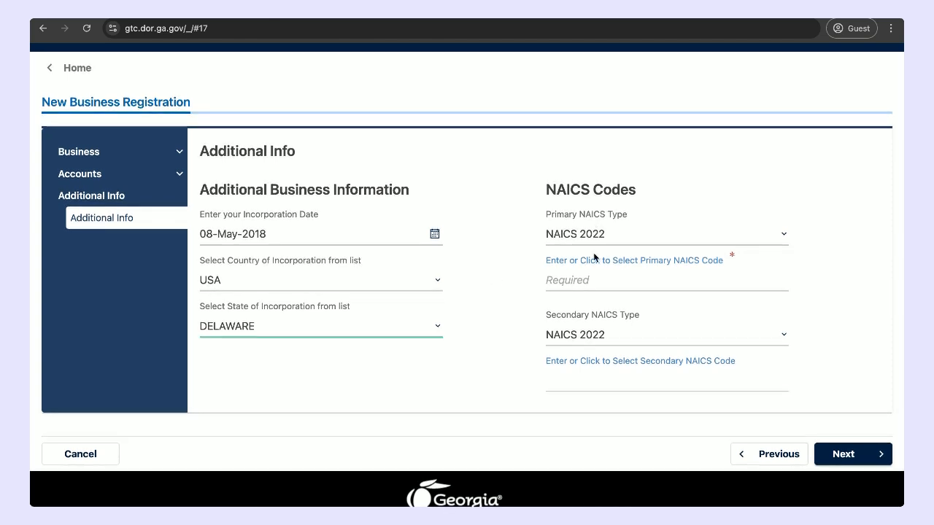
Step: Search the NAICS 2022 activity codes for the primary code using the keyword "software"
left_click(580, 285)
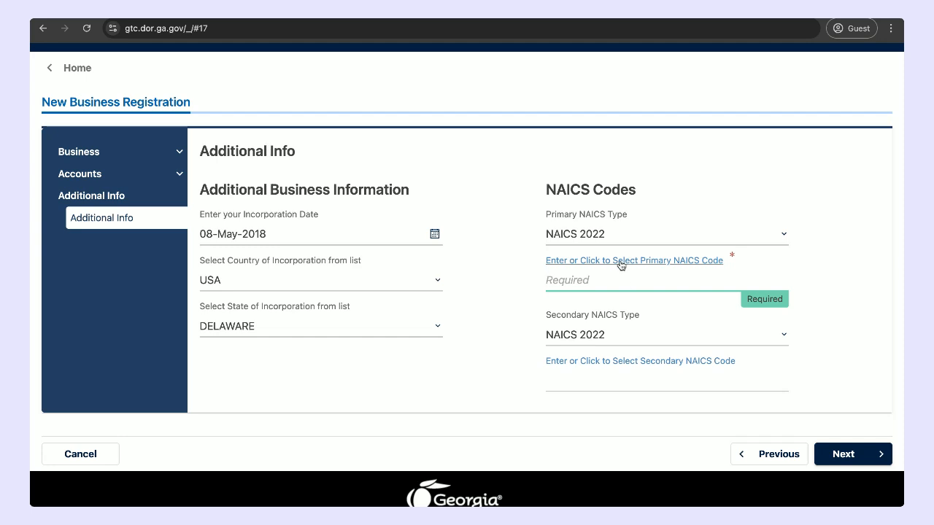
left_click(620, 264)
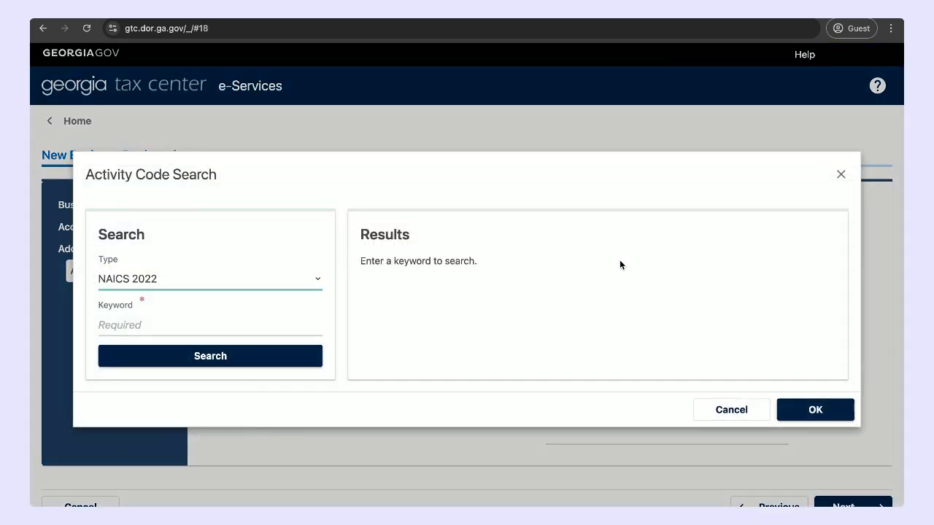
left_click(158, 328)
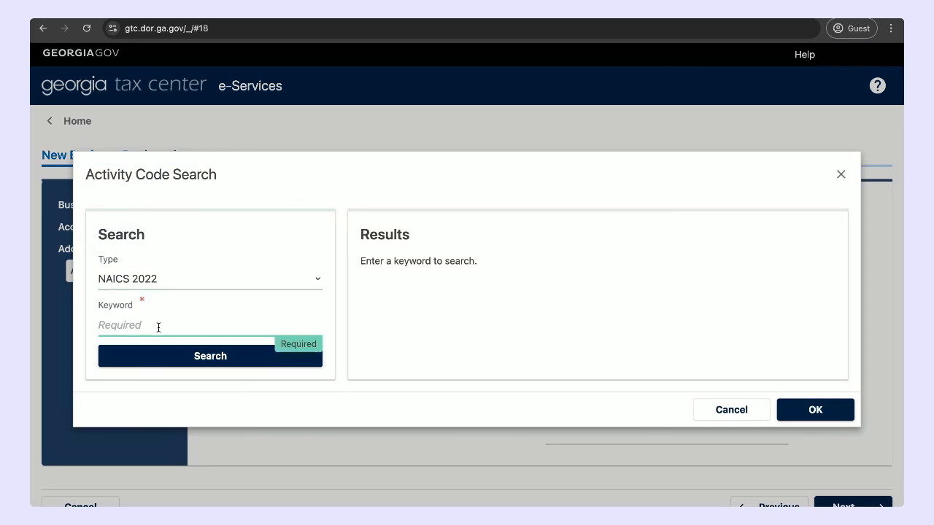
type("software")
left_click(210, 358)
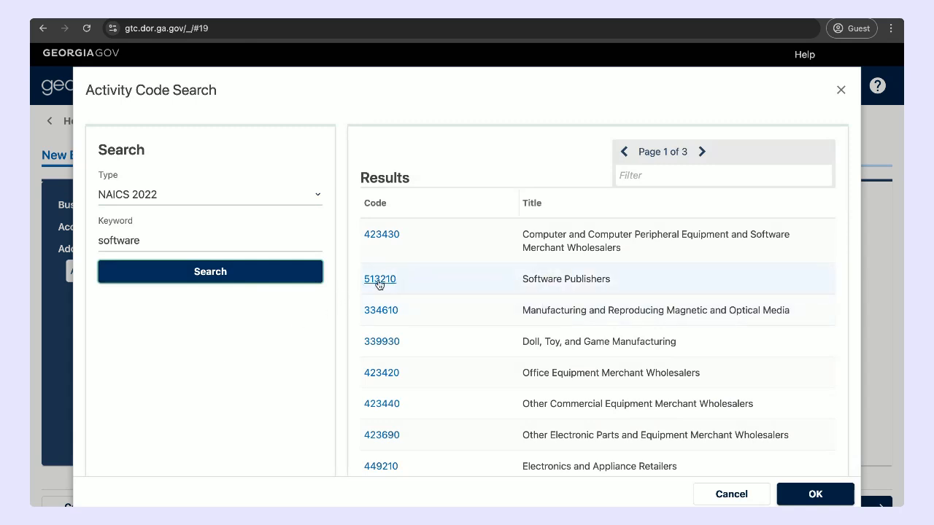
Step: Assign 513210 Software Publishers as the primary NAICS code and continue to the officers section
left_click(379, 283)
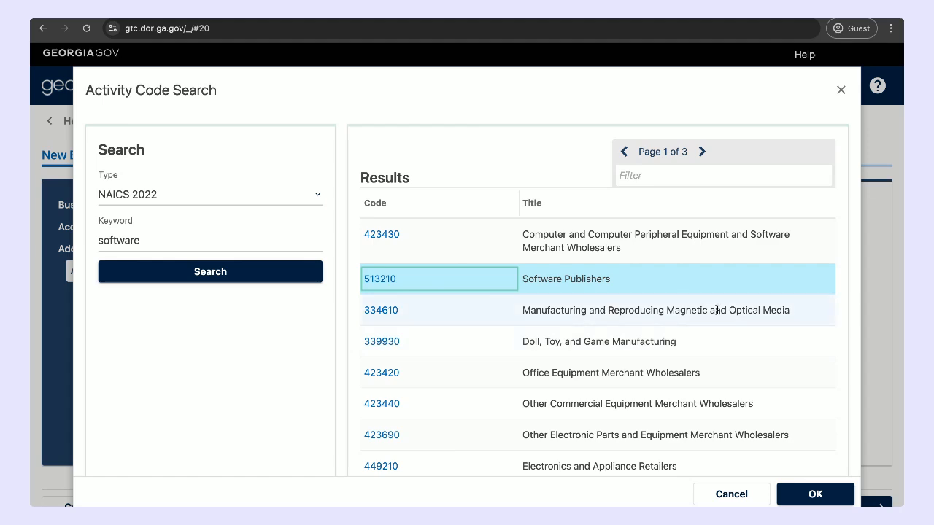
left_click(815, 495)
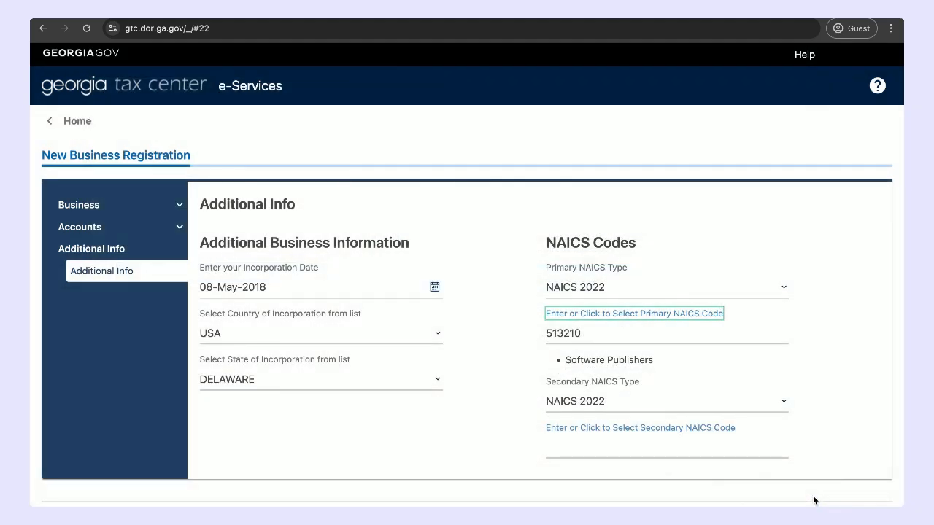
scroll(692, 385, "down", 1)
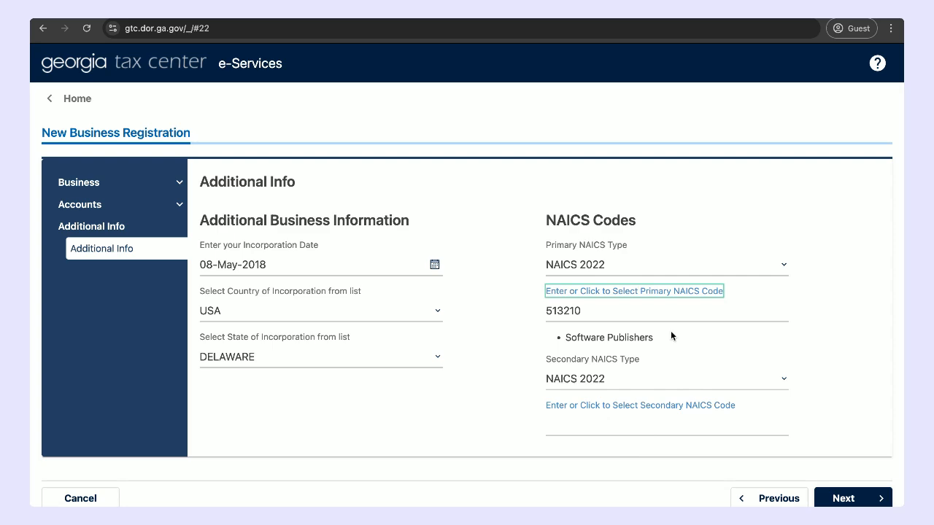
left_click(848, 499)
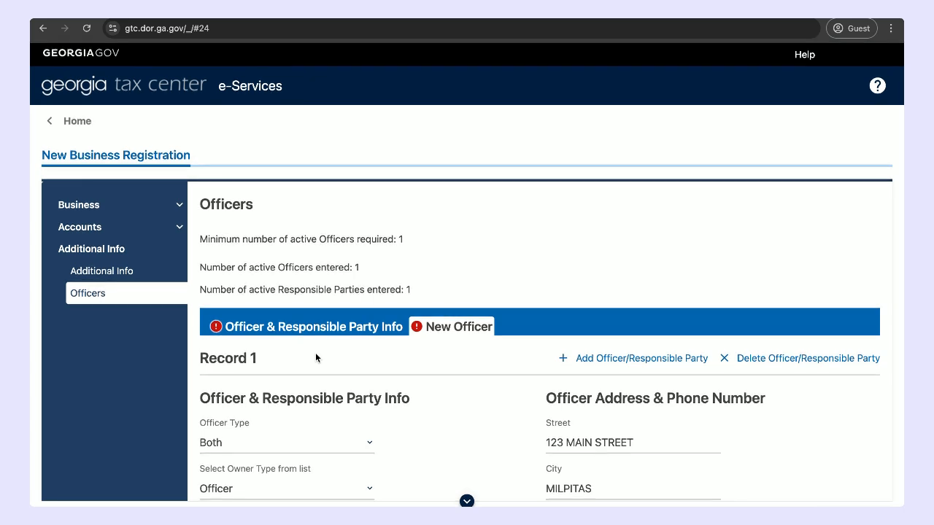
Step: State that the officer has no foreign ID number and choose Social Security # as the ID type
scroll(315, 352, "down", 6)
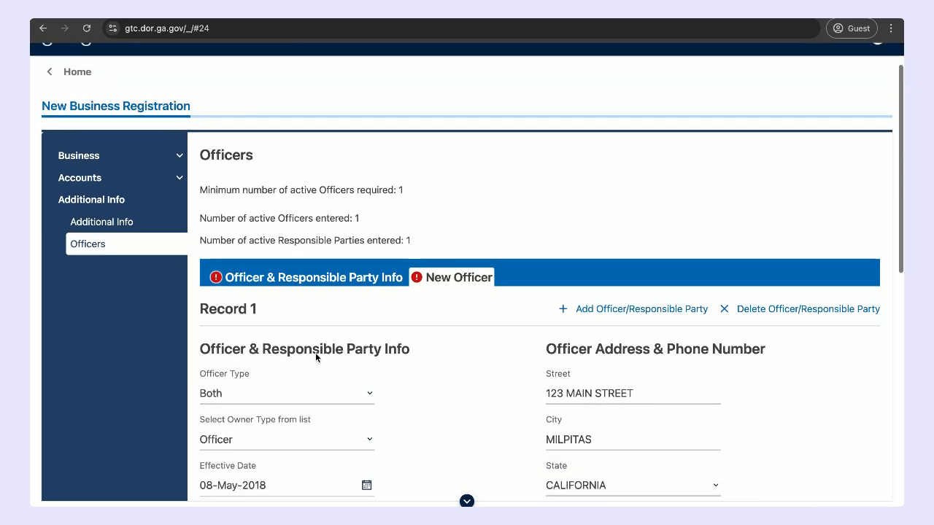
scroll(315, 356, "up", 1)
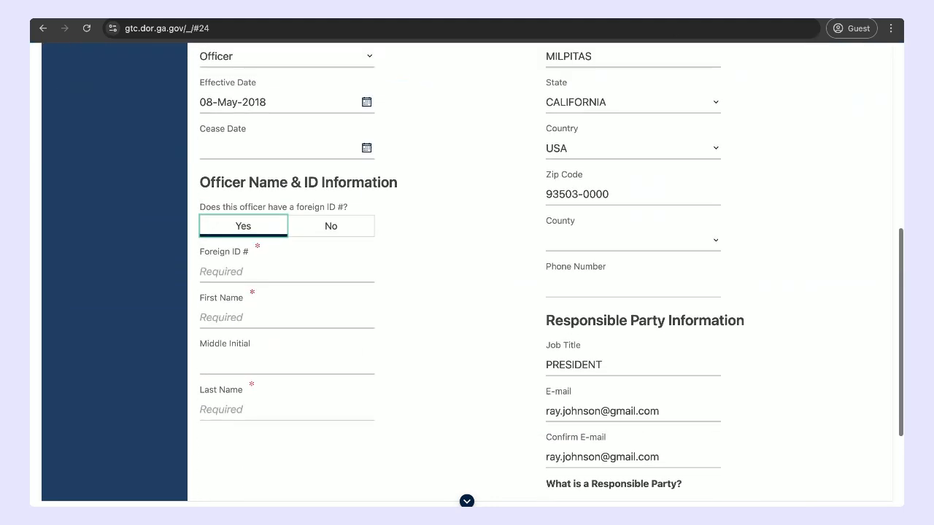
left_click(315, 228)
left_click(288, 272)
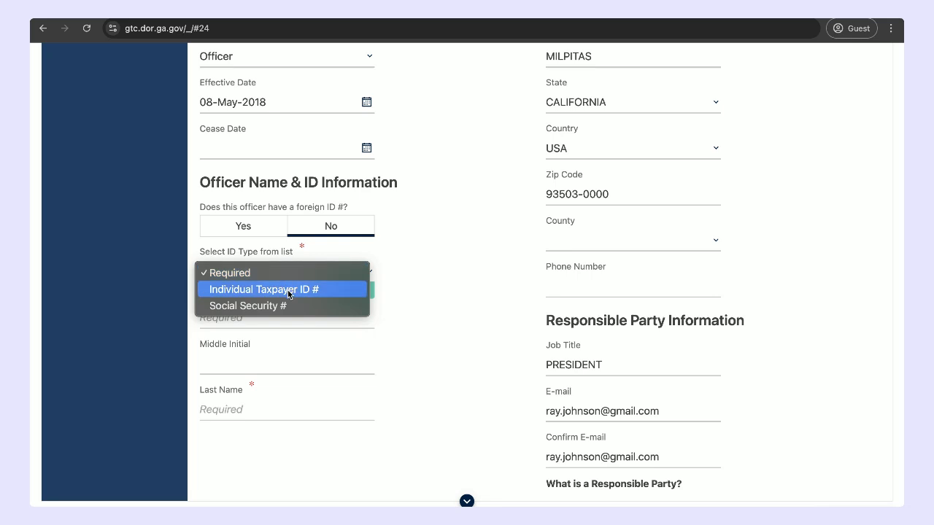
left_click(286, 305)
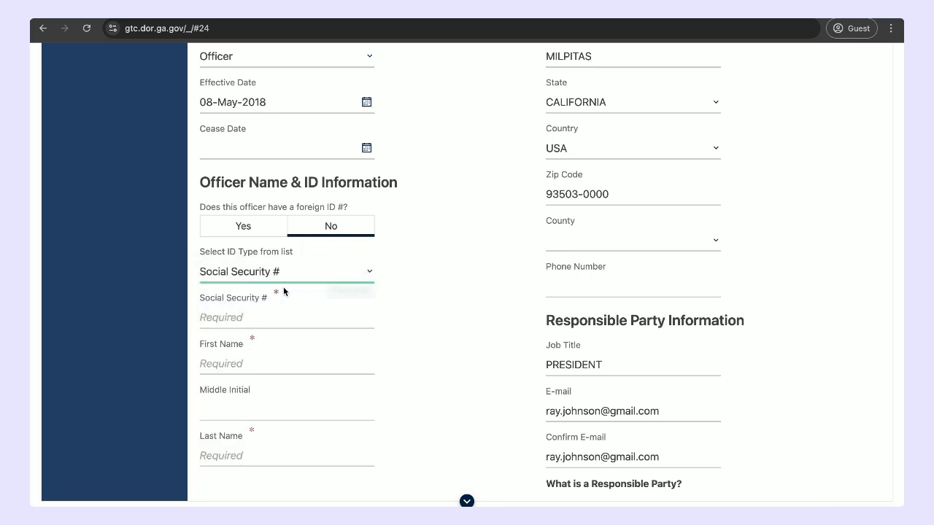
Step: Enter the officer's Social Security number in the officer ID information
left_click(263, 314)
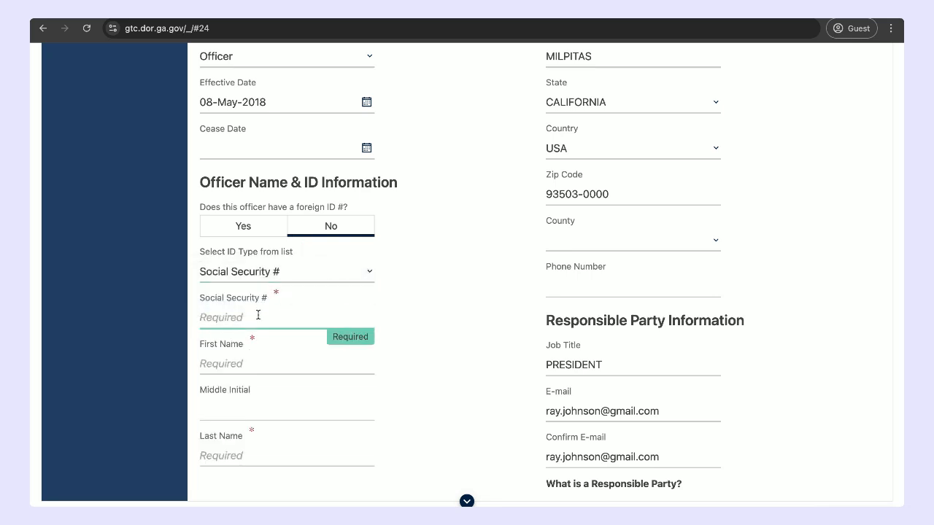
type("123-45-6789")
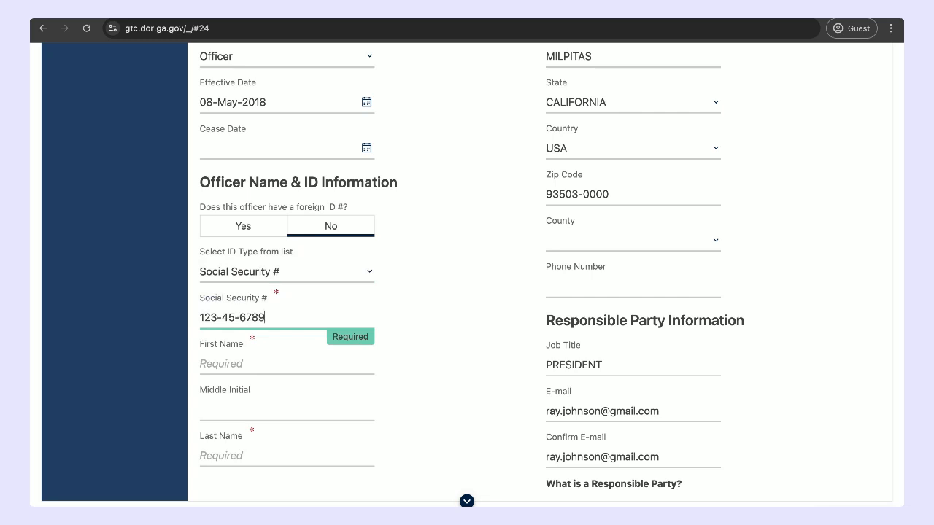
Step: Fill in the officer's first and last name and continue to the login creation page
left_click(259, 369)
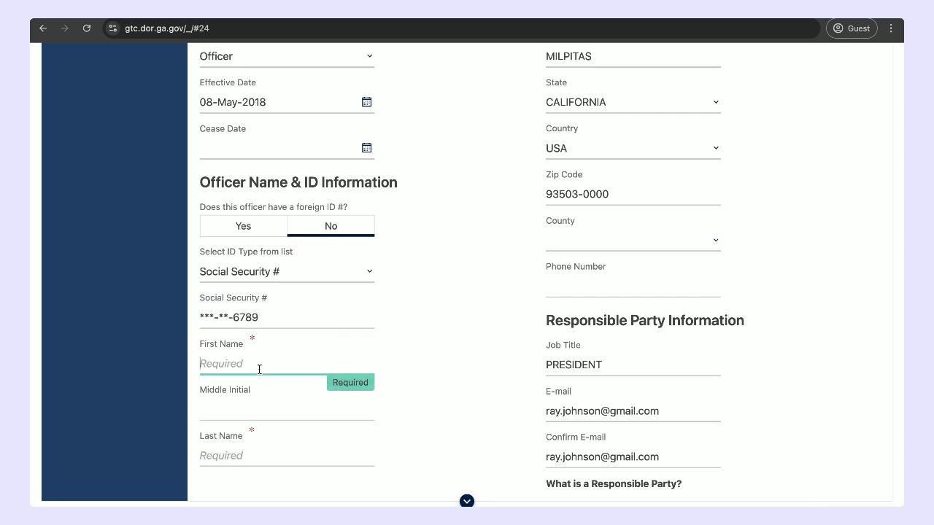
left_click(245, 453)
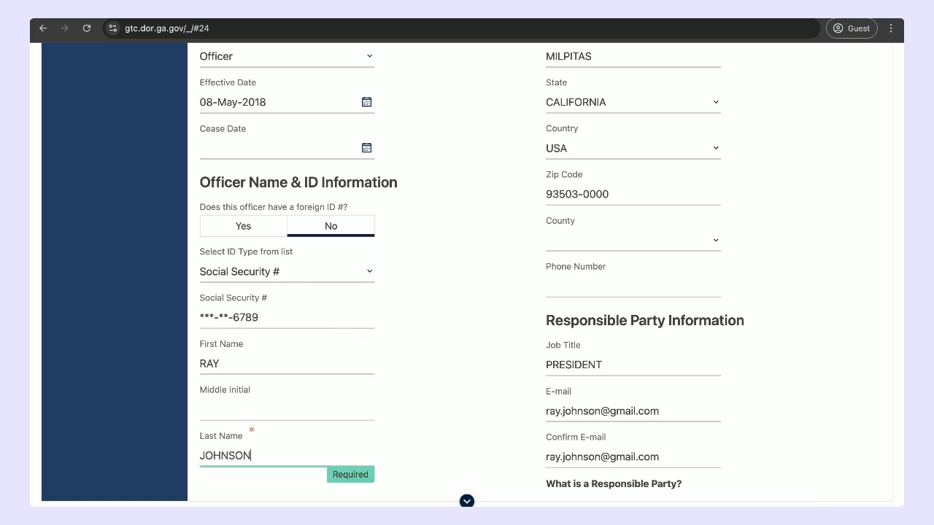
scroll(415, 396, "down", 5)
left_click(870, 495)
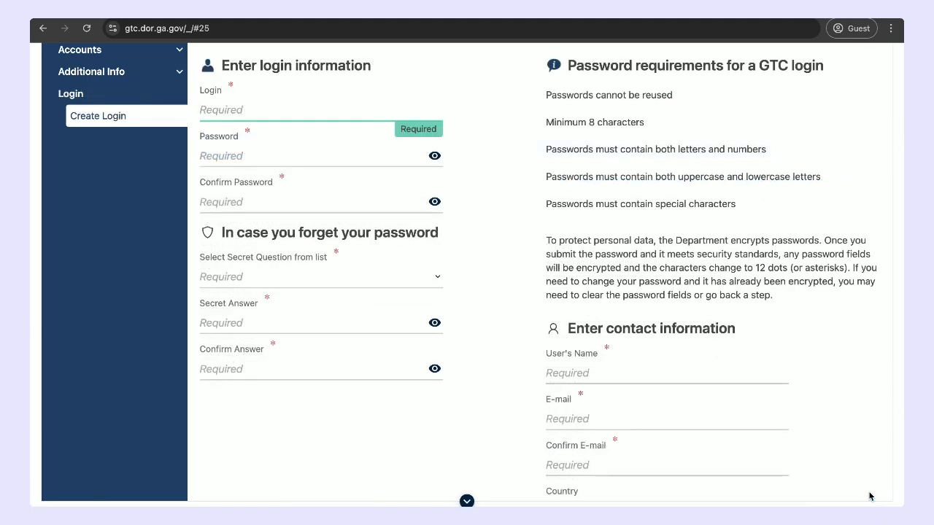
Step: Enter a login name for the new Georgia Tax Center account
scroll(777, 369, "up", 3)
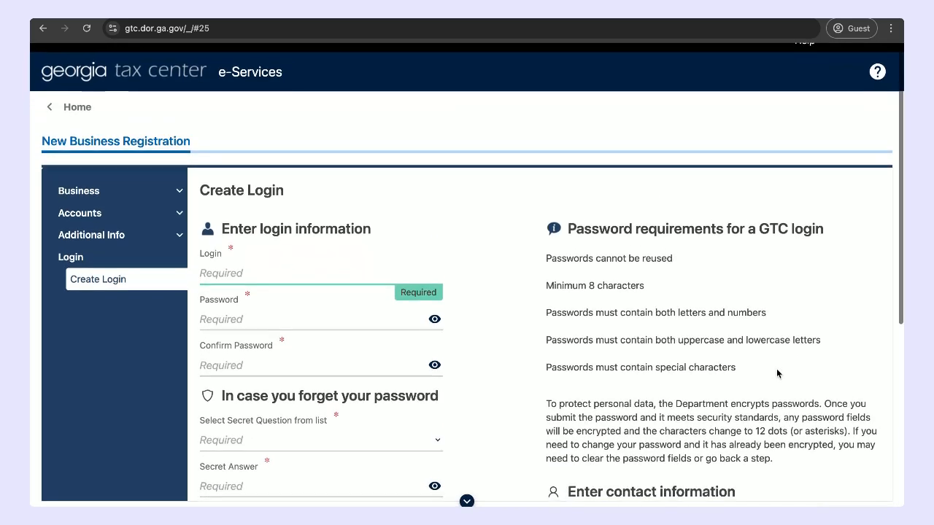
scroll(777, 374, "down", 1)
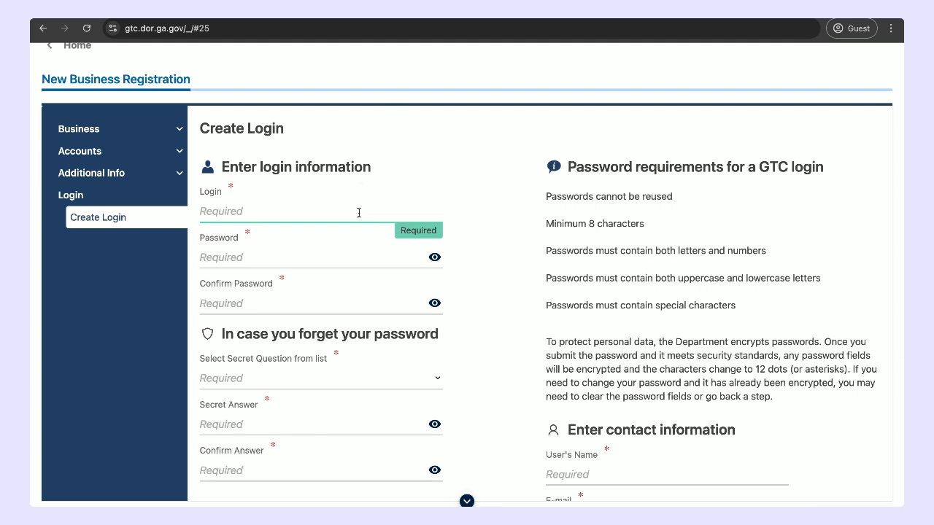
type("johnson127")
Step: Enter and confirm the account password, and reveal the characters in both password fields
left_click(279, 254)
type("••")
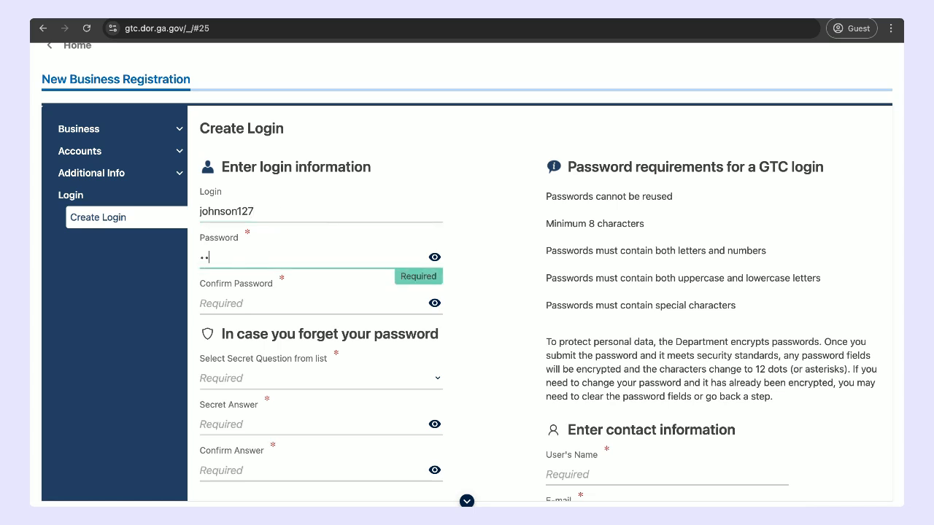
key("BackSpace")
key("BackSpace")
type("•••••••••")
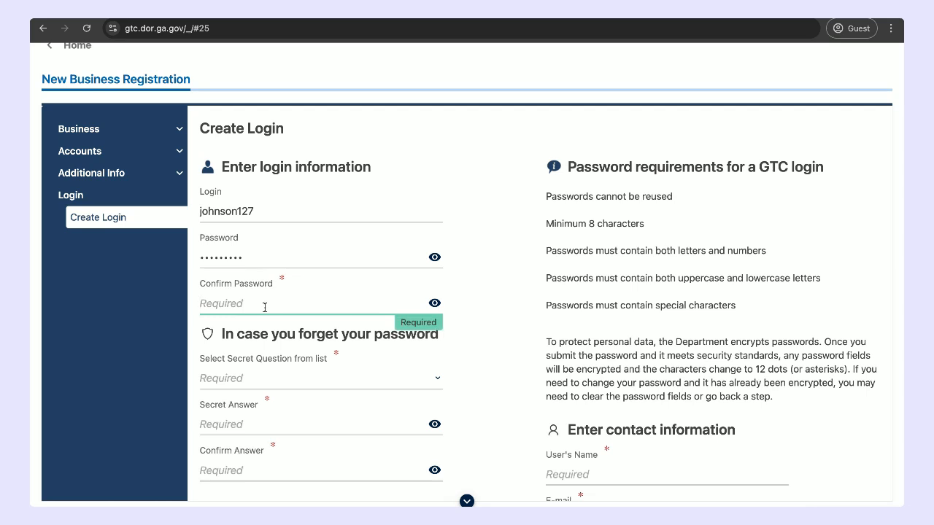
type("•••••••••")
left_click(435, 257)
left_click(434, 303)
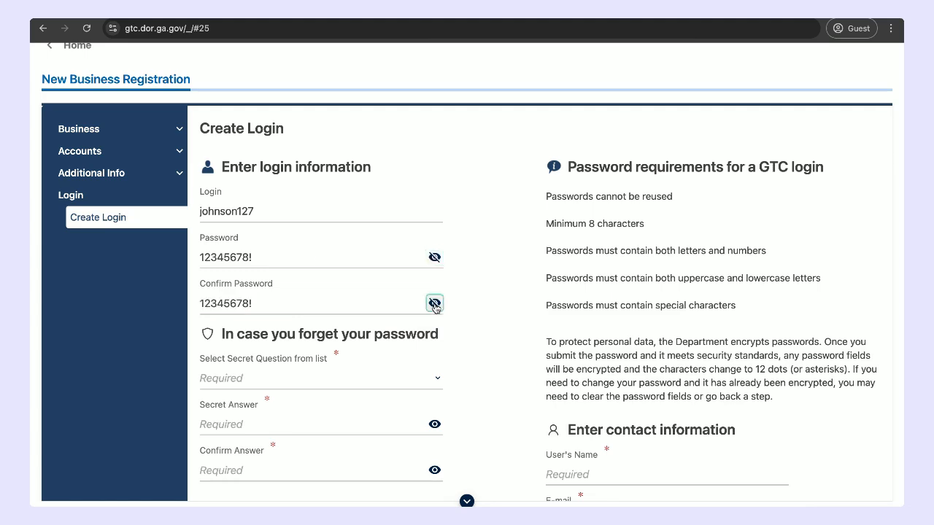
Step: Choose the secret question "In what city or town was your first job?" and enter and confirm the secret answer
scroll(254, 305, "down", 3)
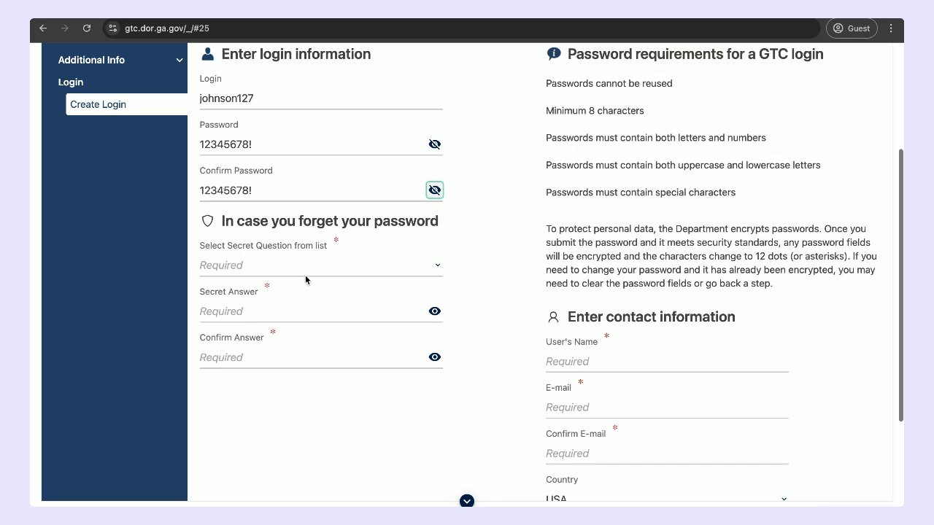
left_click(305, 275)
left_click(288, 281)
left_click(258, 311)
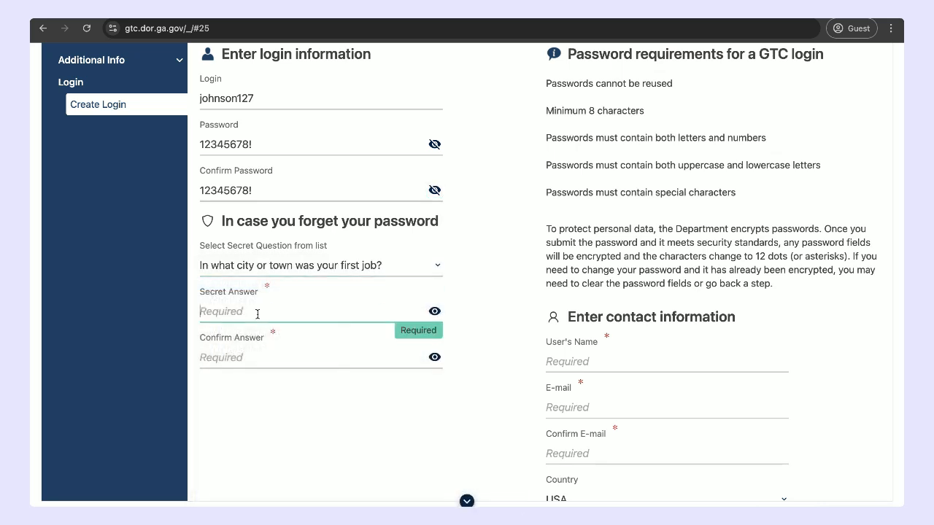
left_click(244, 353)
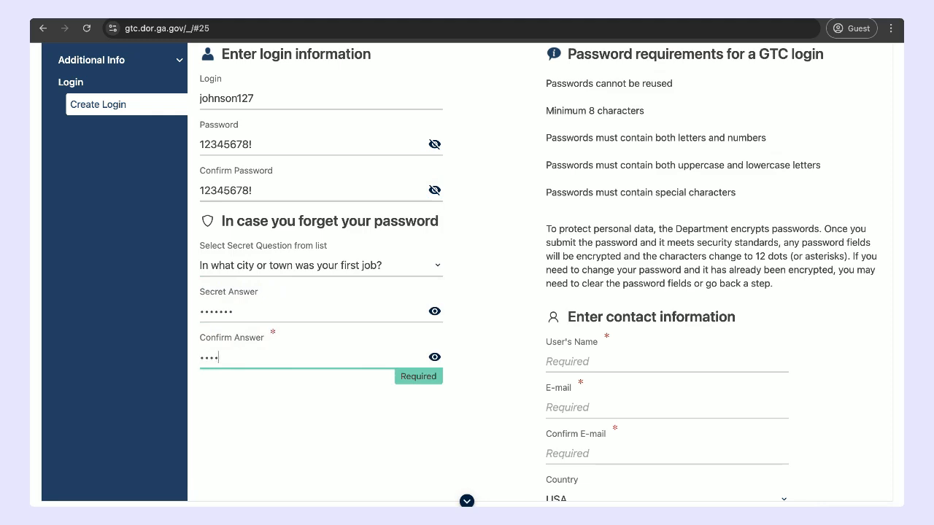
Step: Enter the user's full name in the login's contact information
scroll(479, 338, "up", 1)
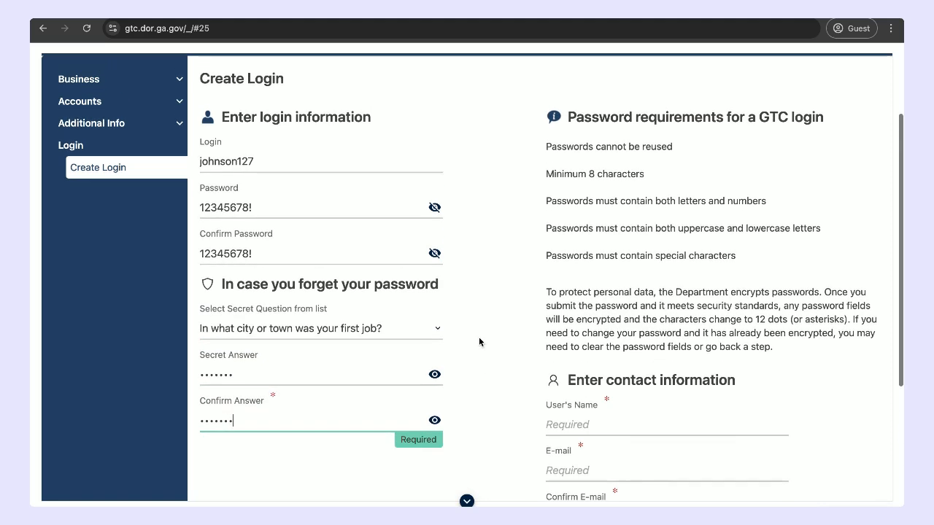
scroll(479, 338, "up", 1)
scroll(479, 338, "down", 1)
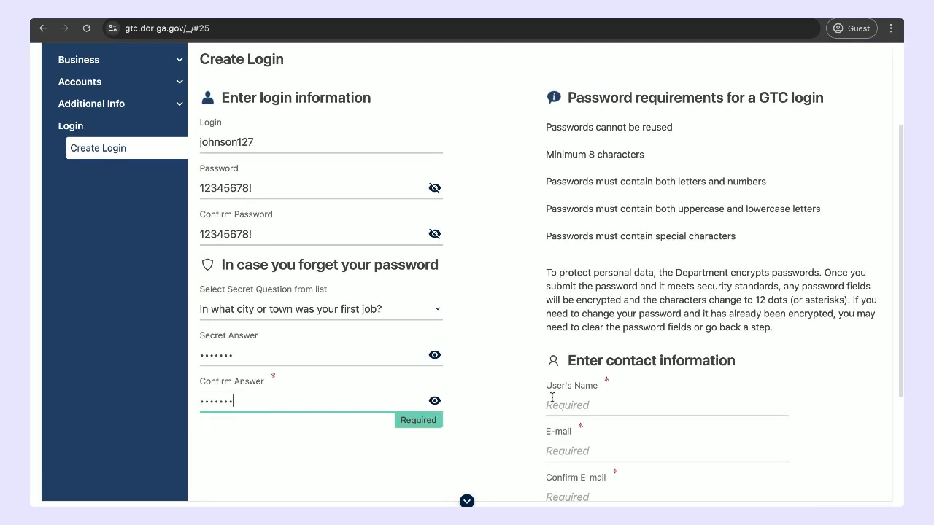
scroll(553, 398, "down", 1)
left_click(605, 364)
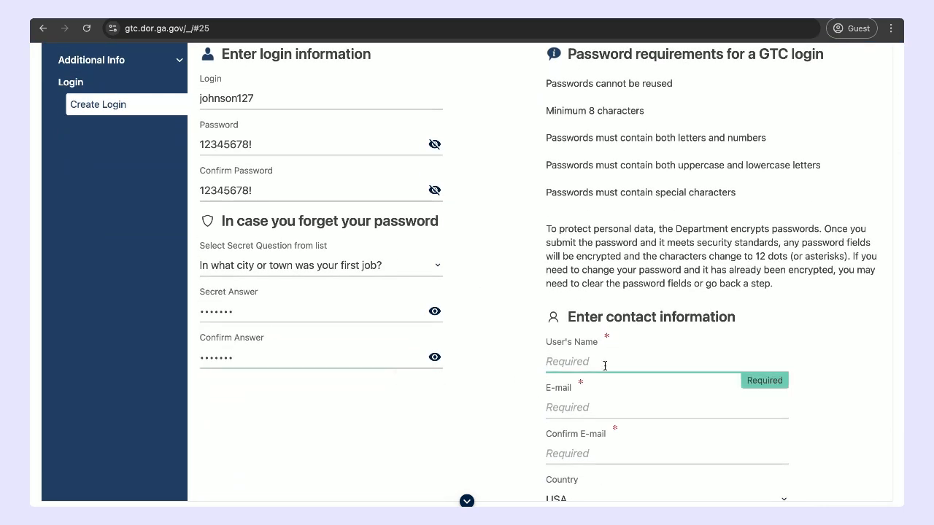
Step: Fill in the contact's e-mail address and repeat it in the confirmation field
scroll(690, 371, "down", 1)
left_click(636, 345)
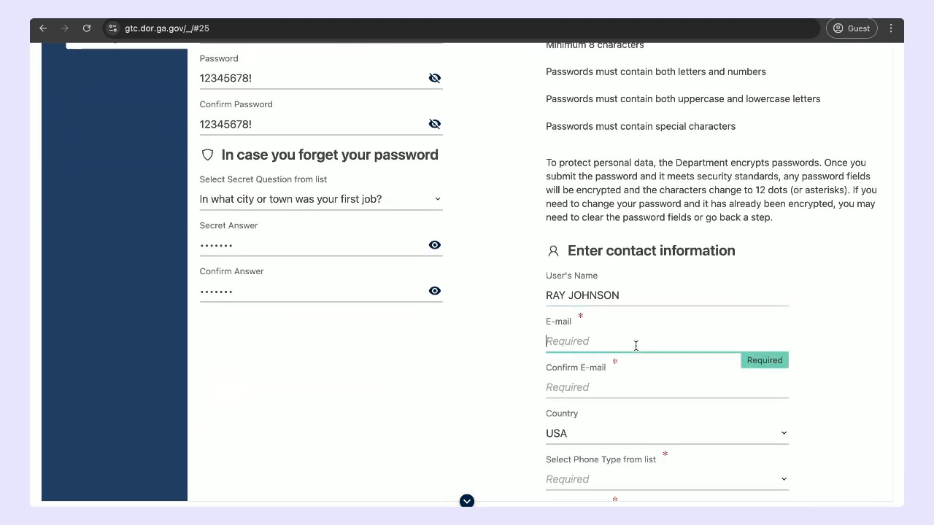
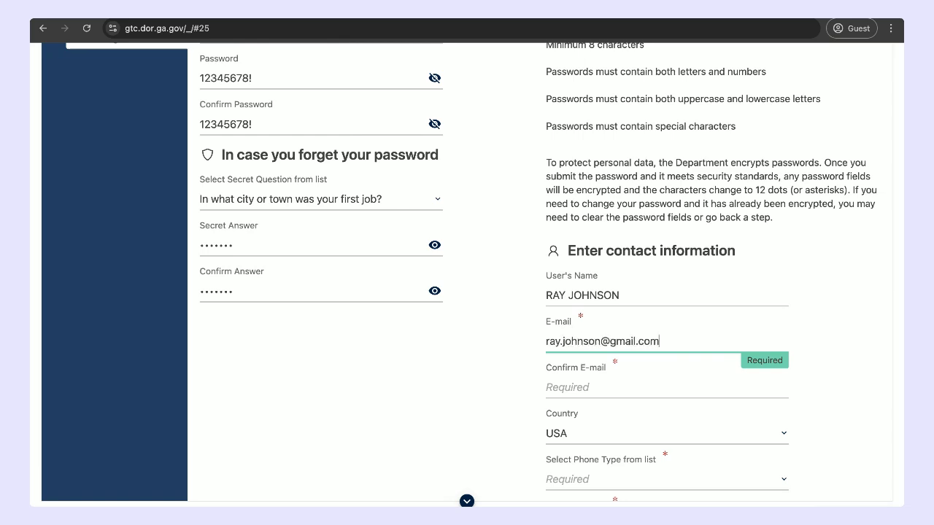
key("ctrl+a")
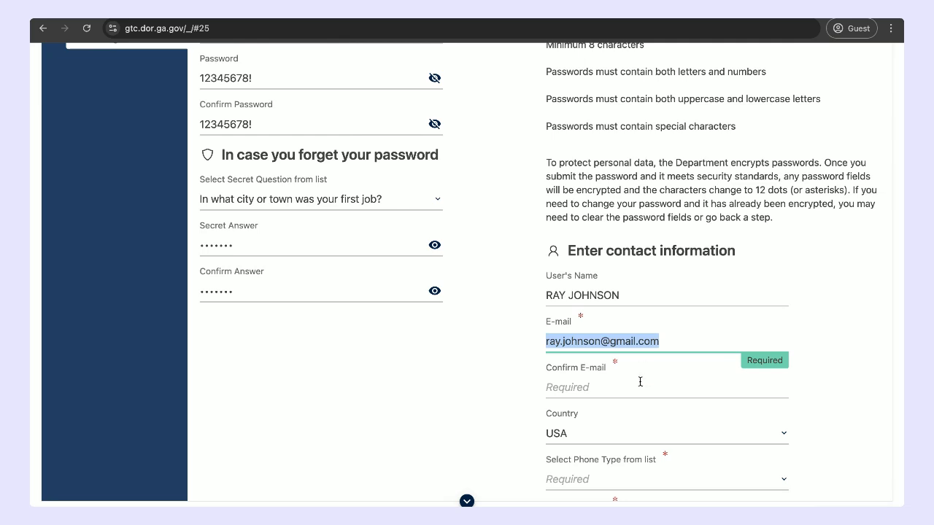
left_click(621, 386)
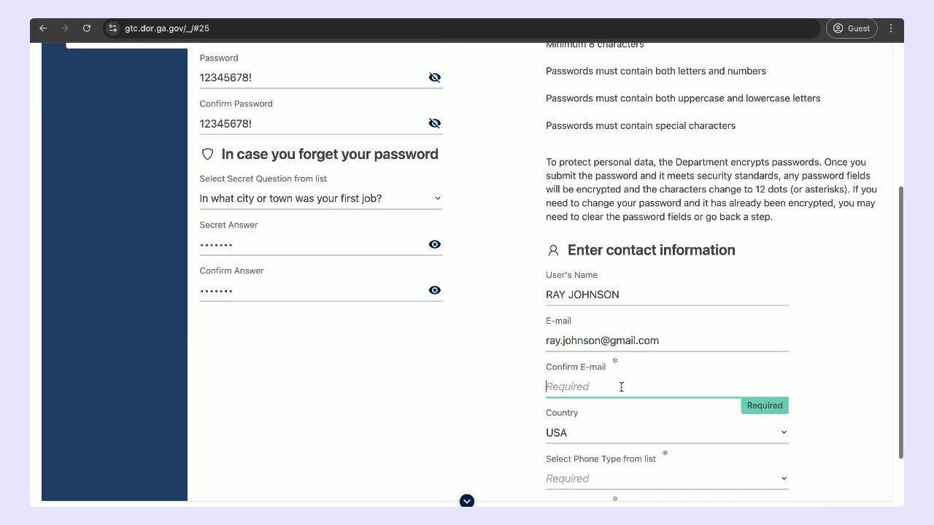
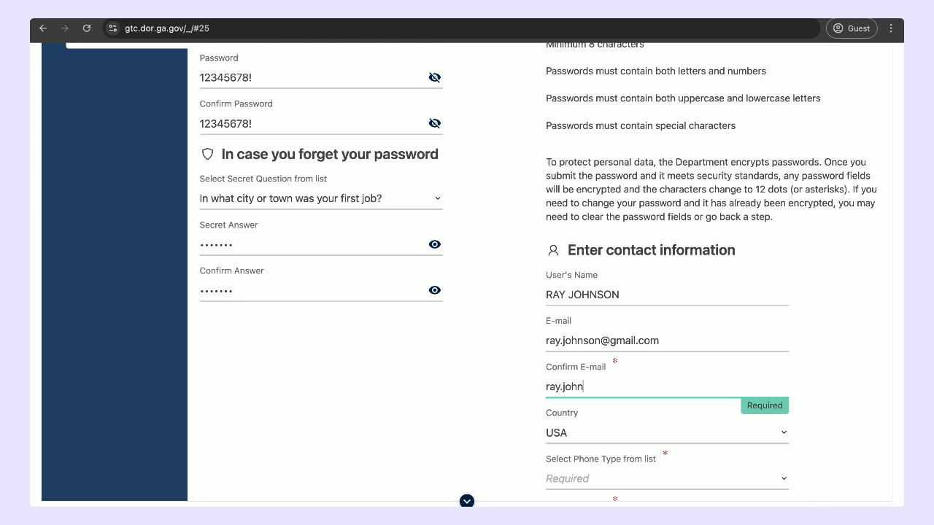
Step: Set the phone type to Business Phone, enter the contact's phone number, and continue to the registration summary
scroll(617, 379, "down", 2)
scroll(613, 387, "down", 1)
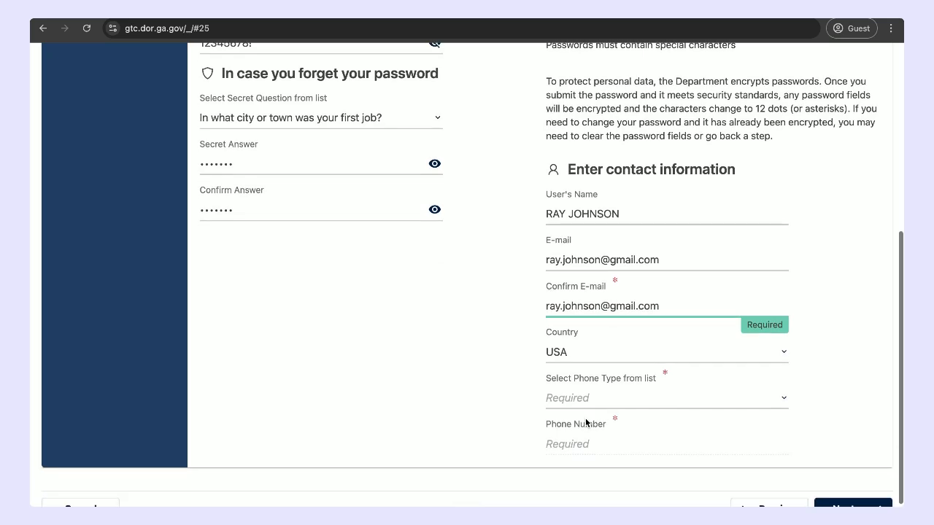
left_click(590, 402)
left_click(588, 416)
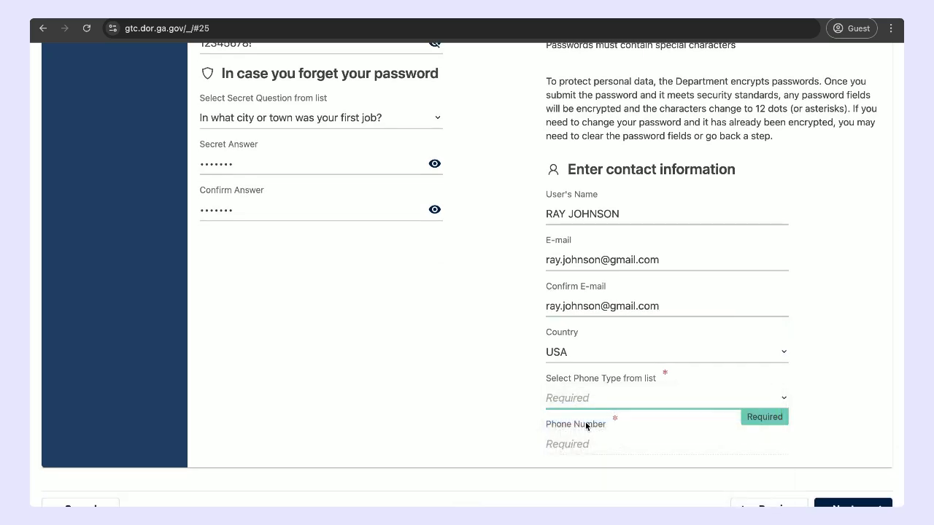
left_click(587, 441)
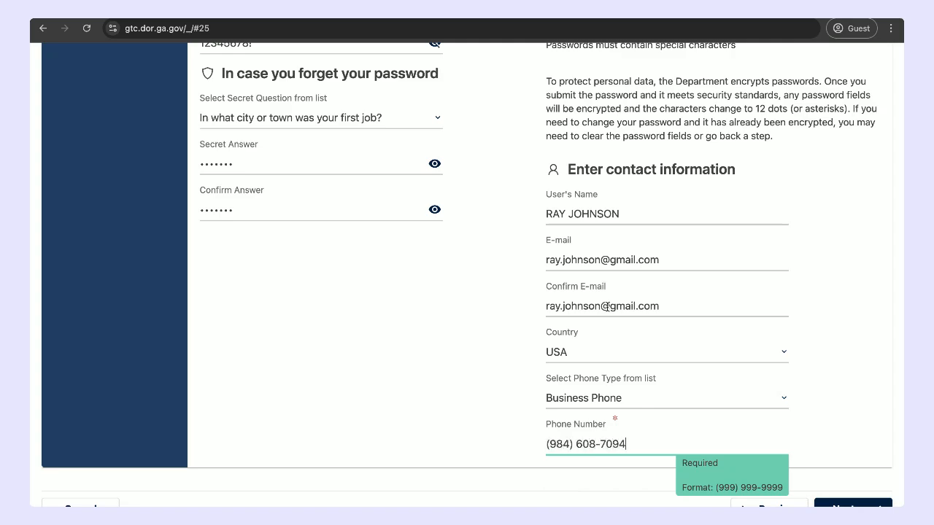
scroll(607, 307, "up", 4)
scroll(608, 311, "down", 5)
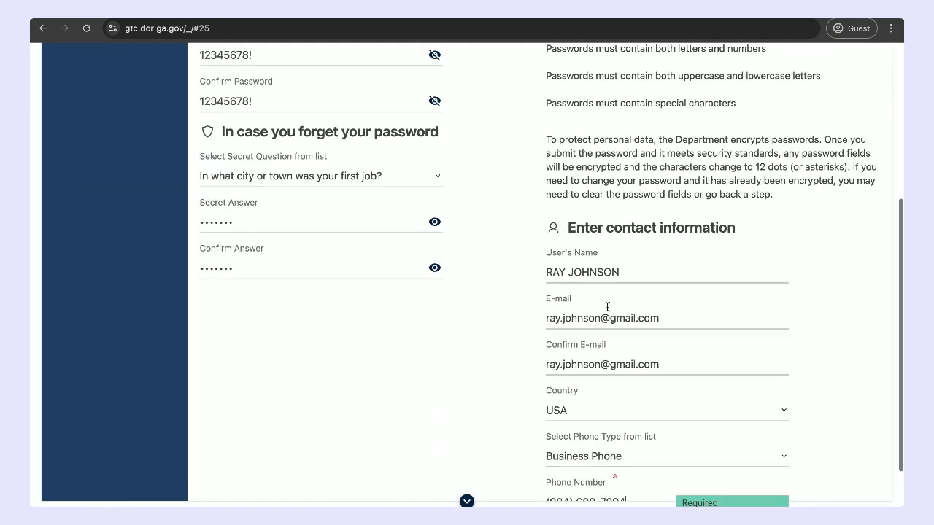
left_click(843, 455)
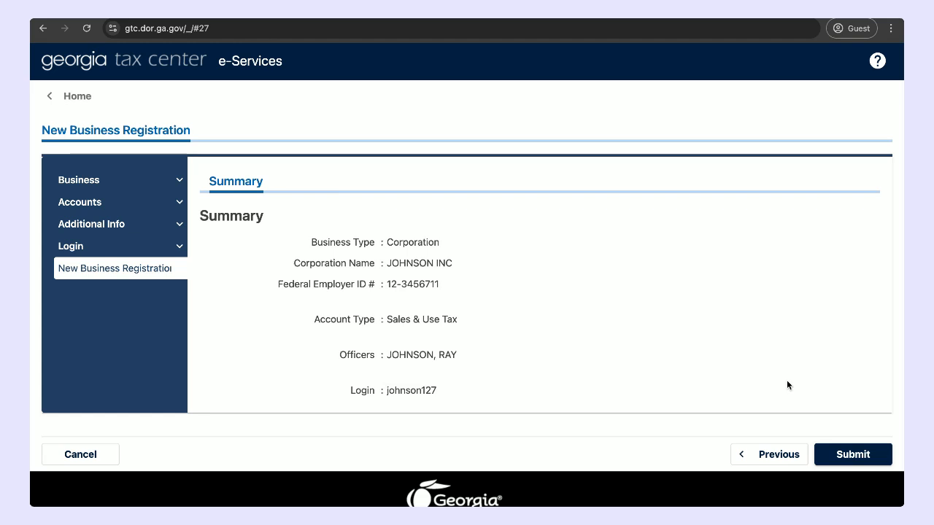
Step: Expand the Business, Accounts and Additional Info sections to review the completed registration pages
left_click(179, 180)
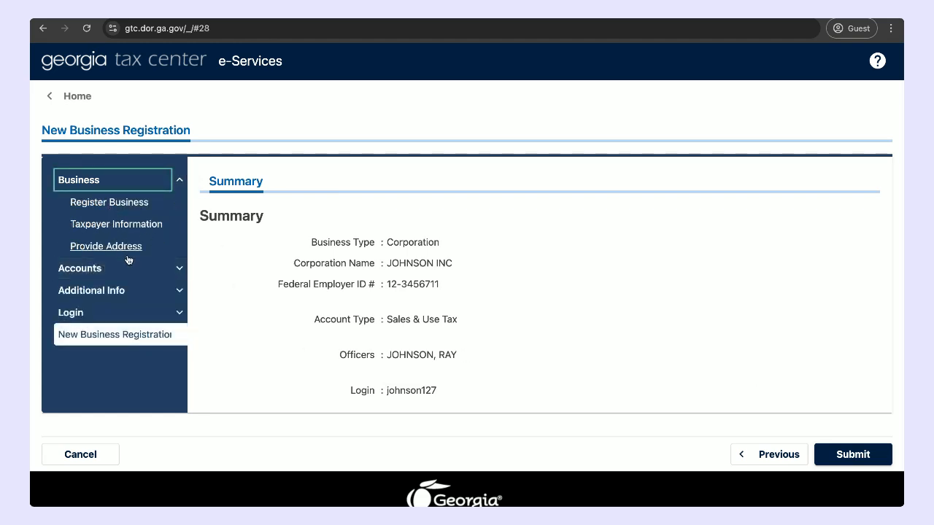
left_click(181, 267)
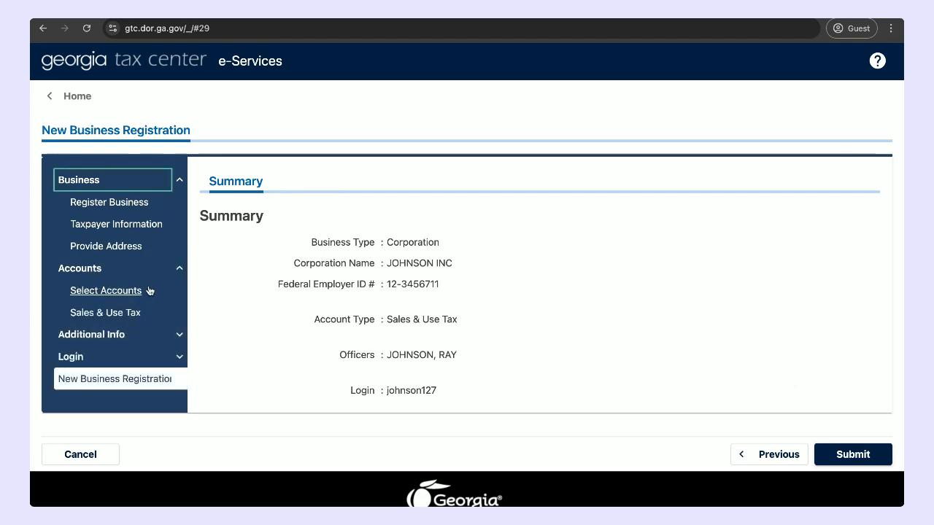
left_click(180, 336)
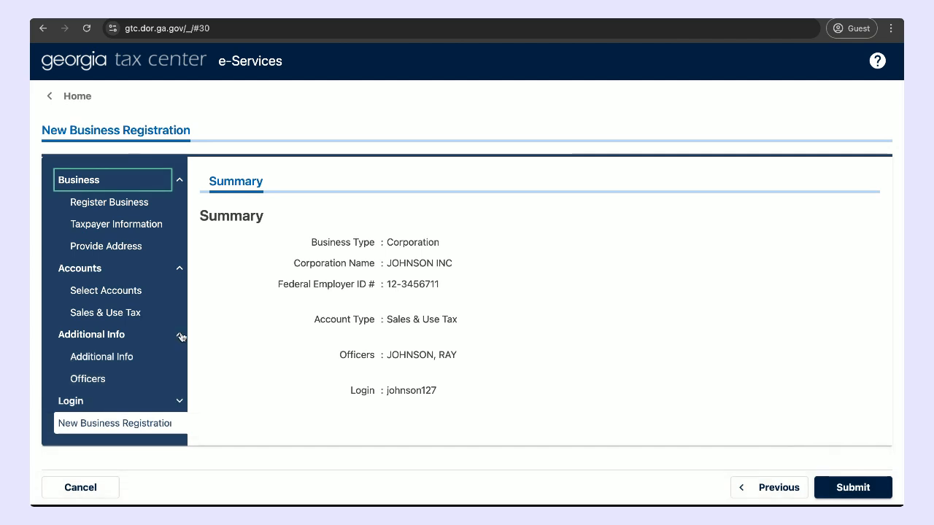
scroll(131, 322, "down", 1)
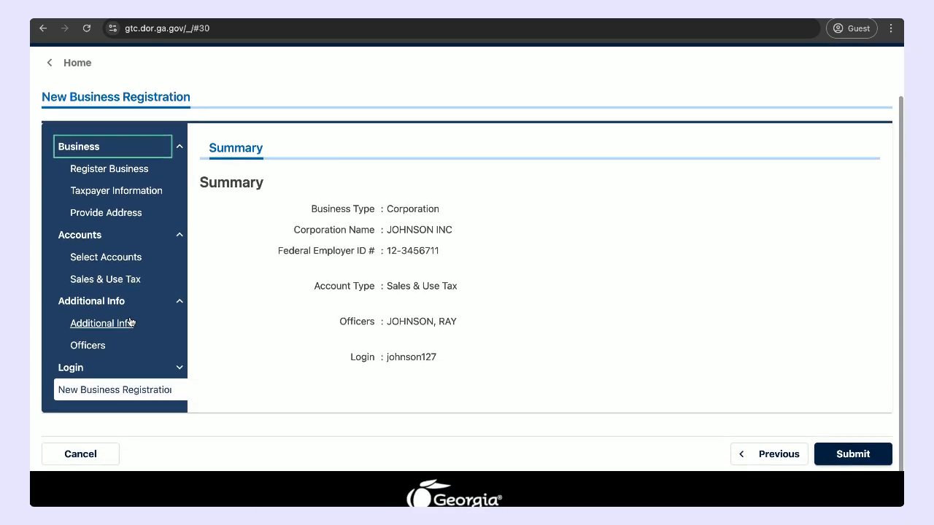